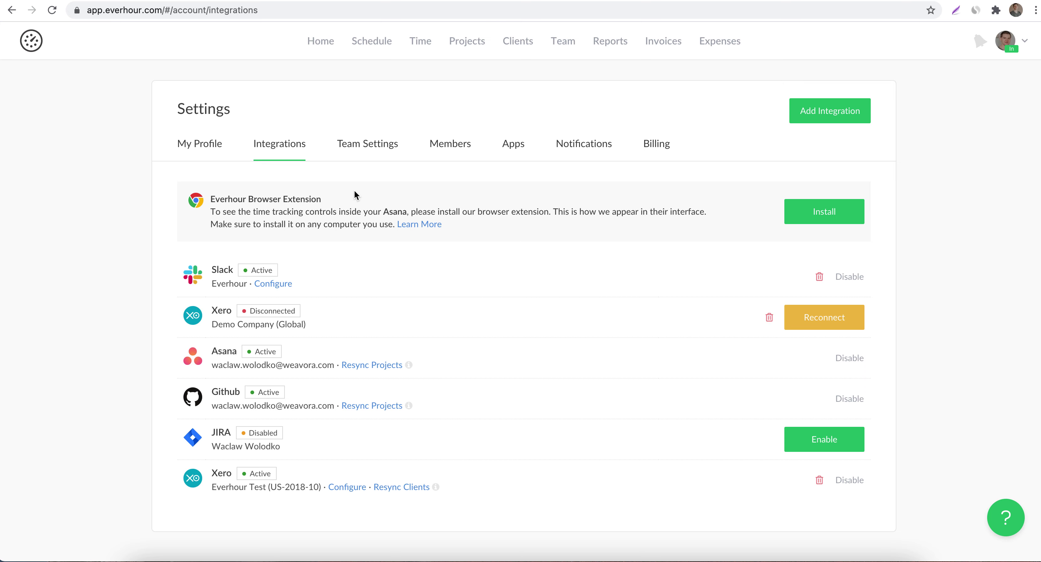
Install the Everhour browser extension from the Chrome Web Store and check for it among the installed extensions
click(834, 216)
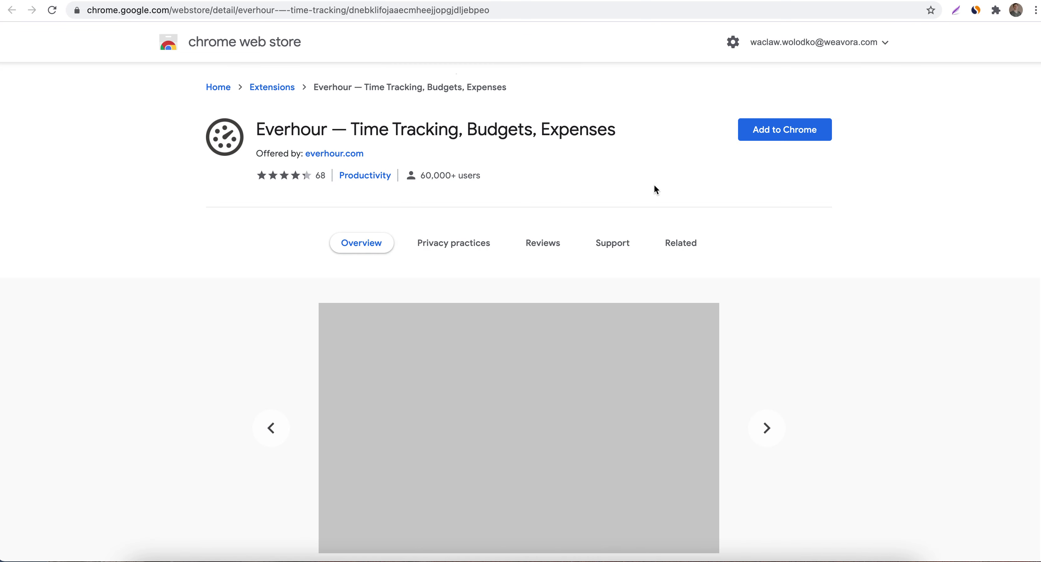
click(786, 138)
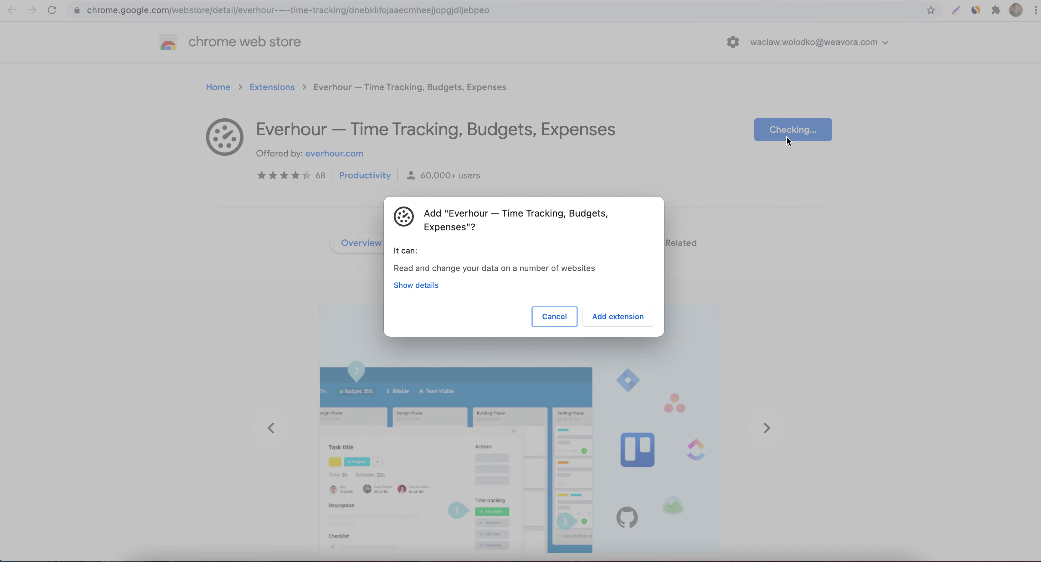
click(637, 321)
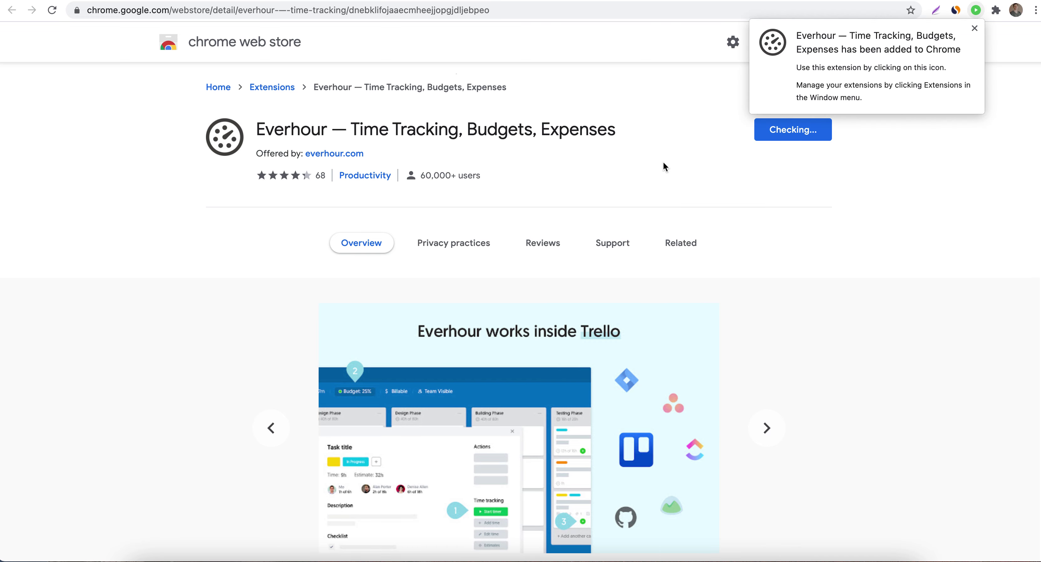
click(974, 28)
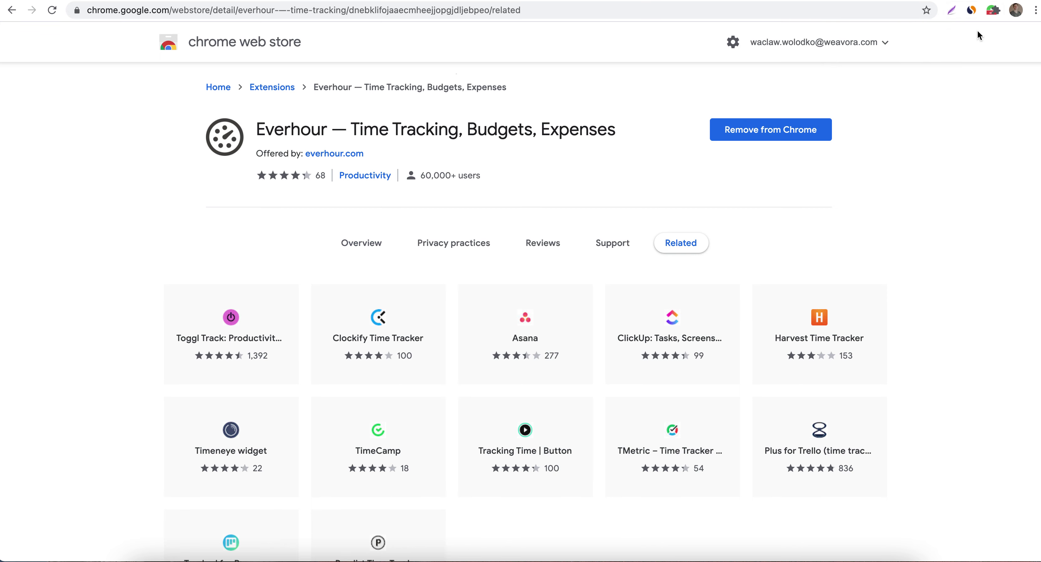
click(995, 10)
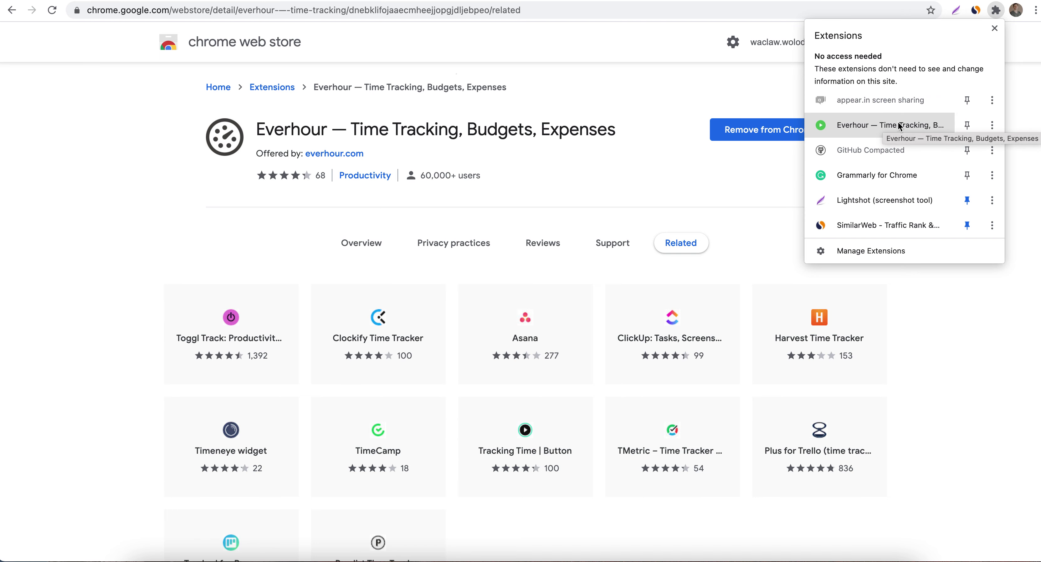
click(677, 72)
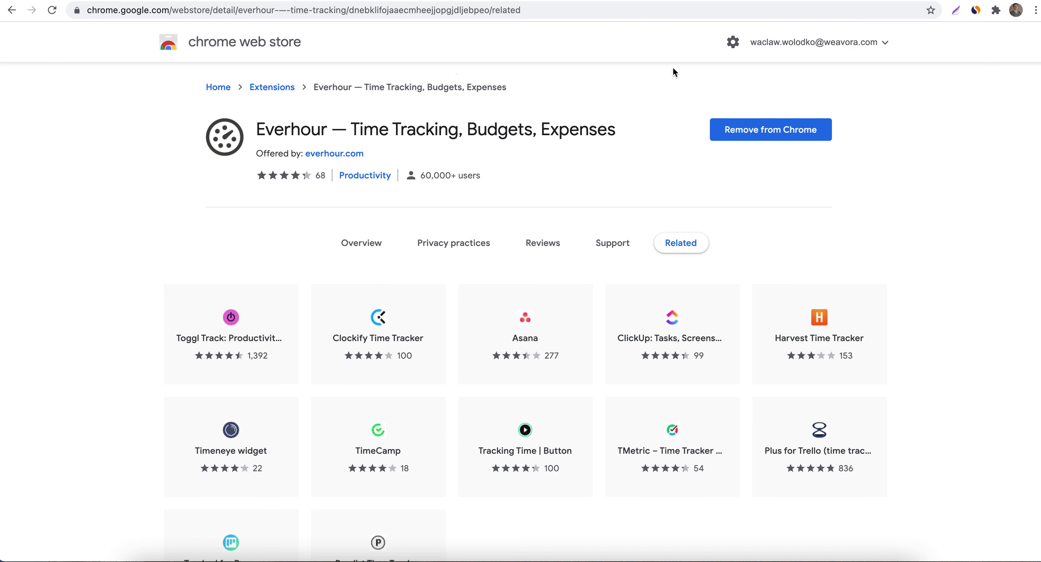
Switch to Asana and view the Support / Demos task list, followed by the Support / Ongoing one
click(405, 0)
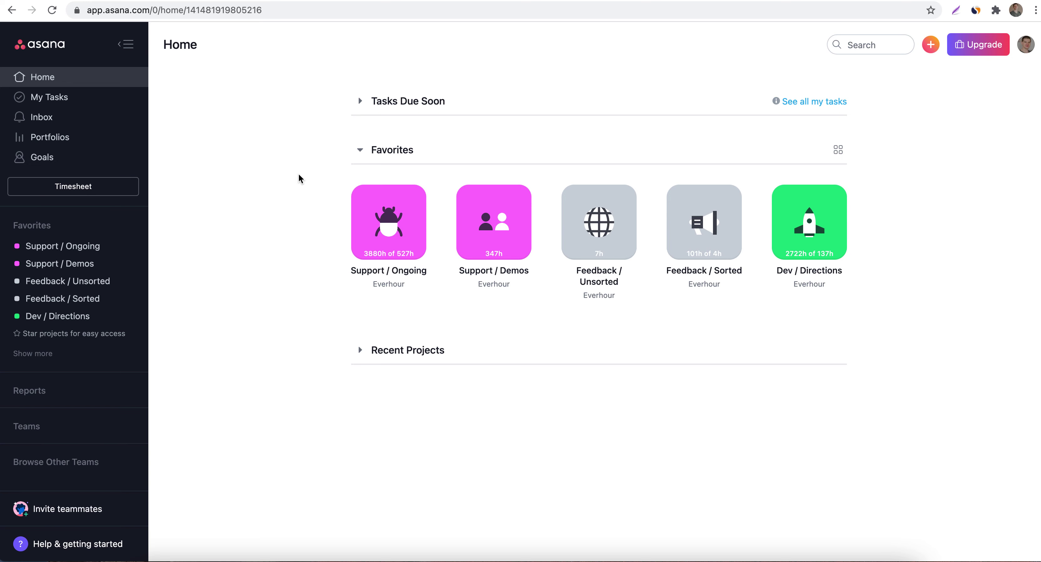
click(497, 220)
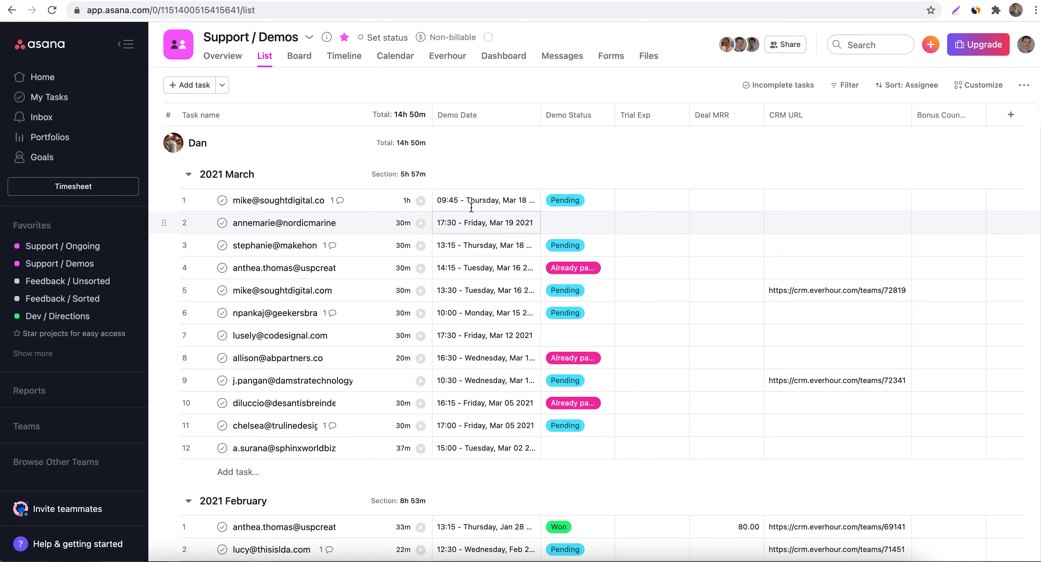
click(83, 245)
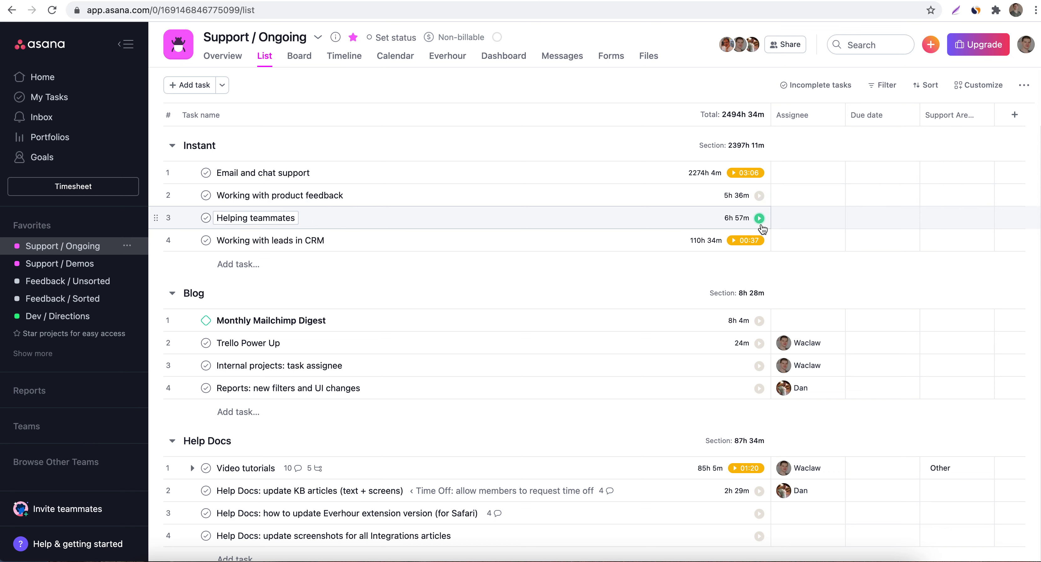
Start the timer on "Email and chat support", switch it to "Working with leads in CRM", and stop it from that task's details
click(748, 173)
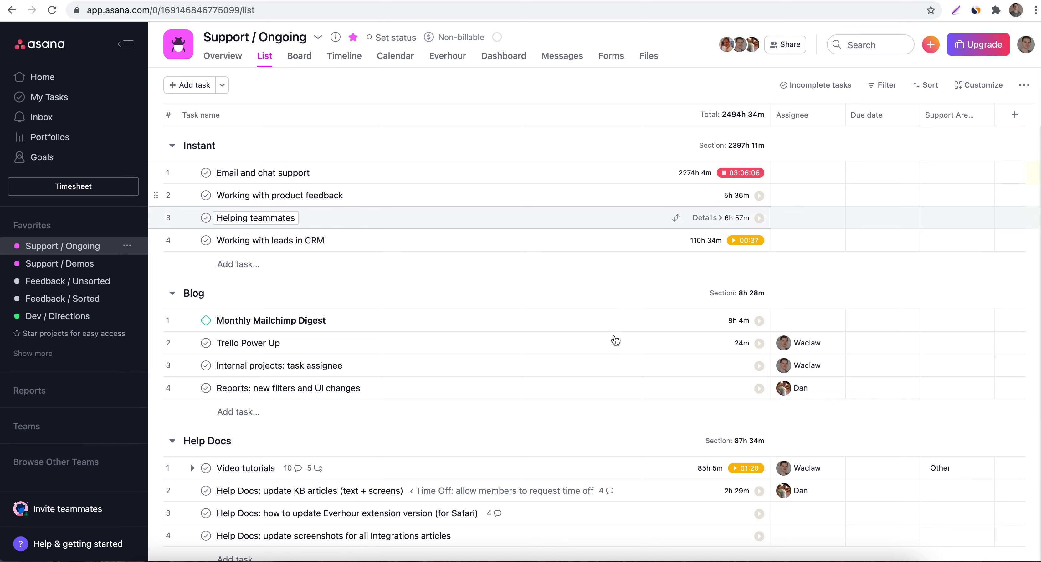
click(745, 242)
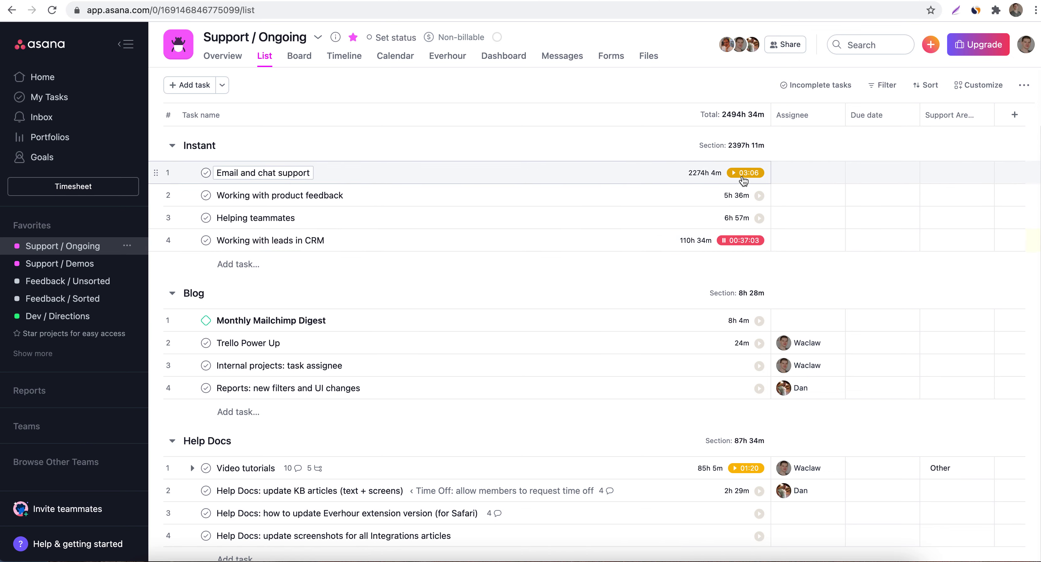
click(663, 242)
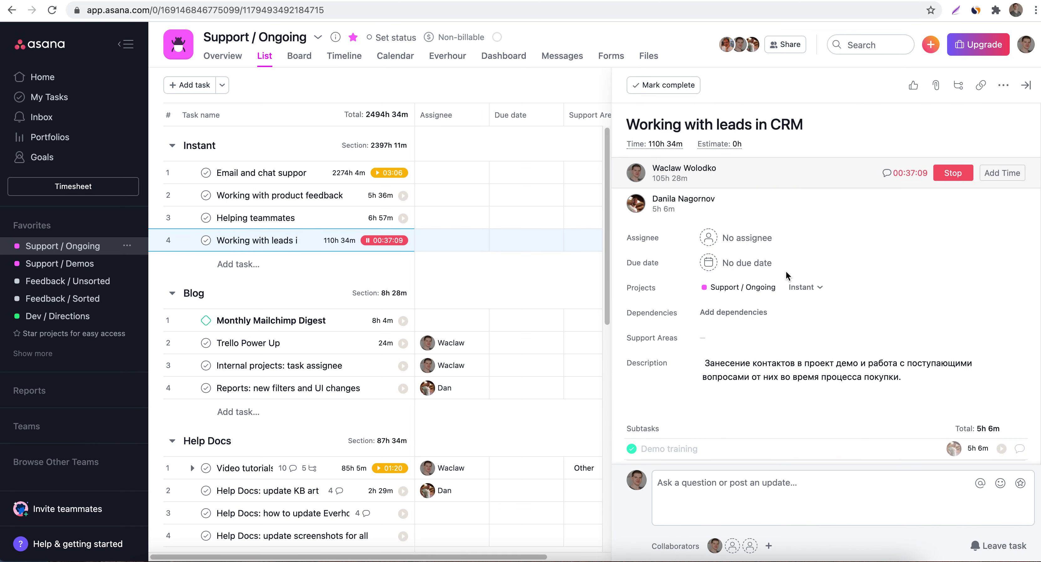
click(952, 173)
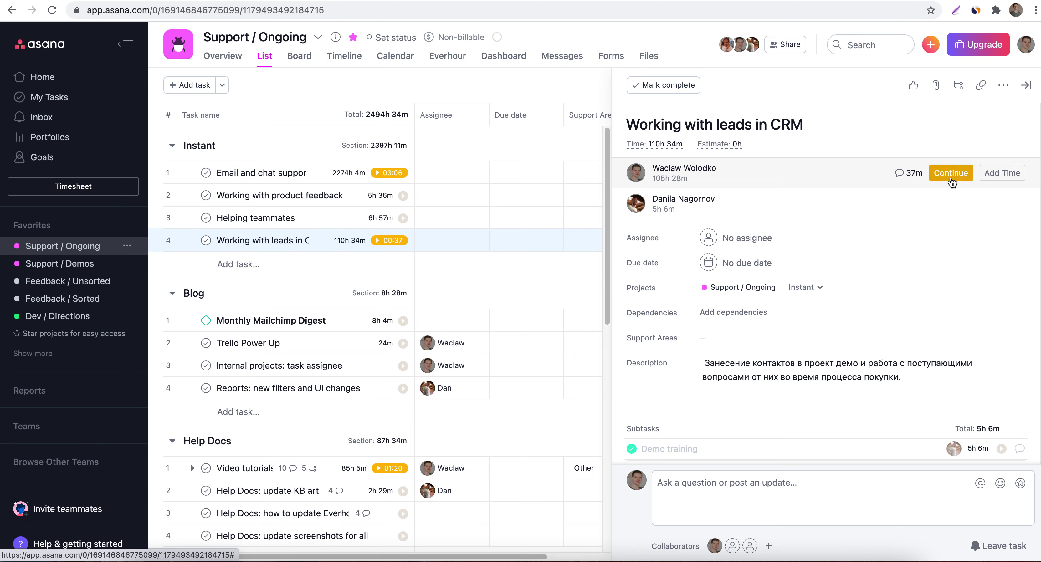
Add a manual time entry of 2h for today to the "Working with leads in CRM" task
click(990, 177)
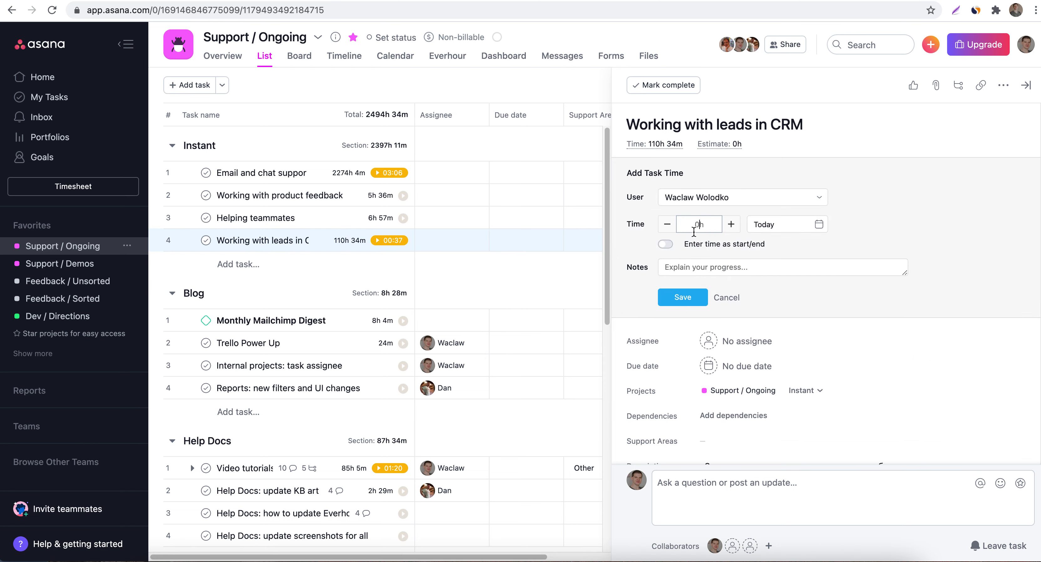
text(2h)
click(764, 226)
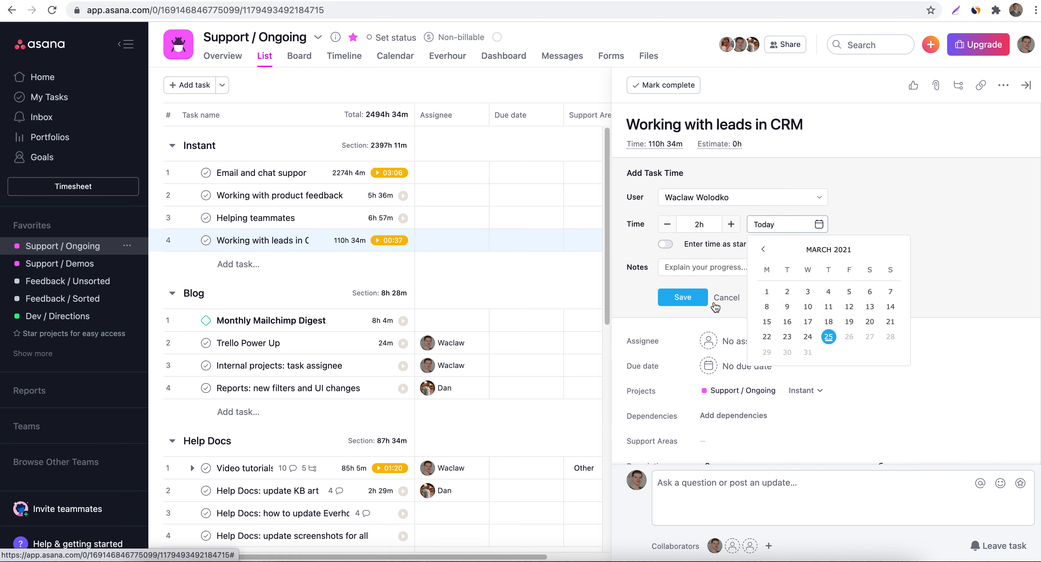
click(683, 298)
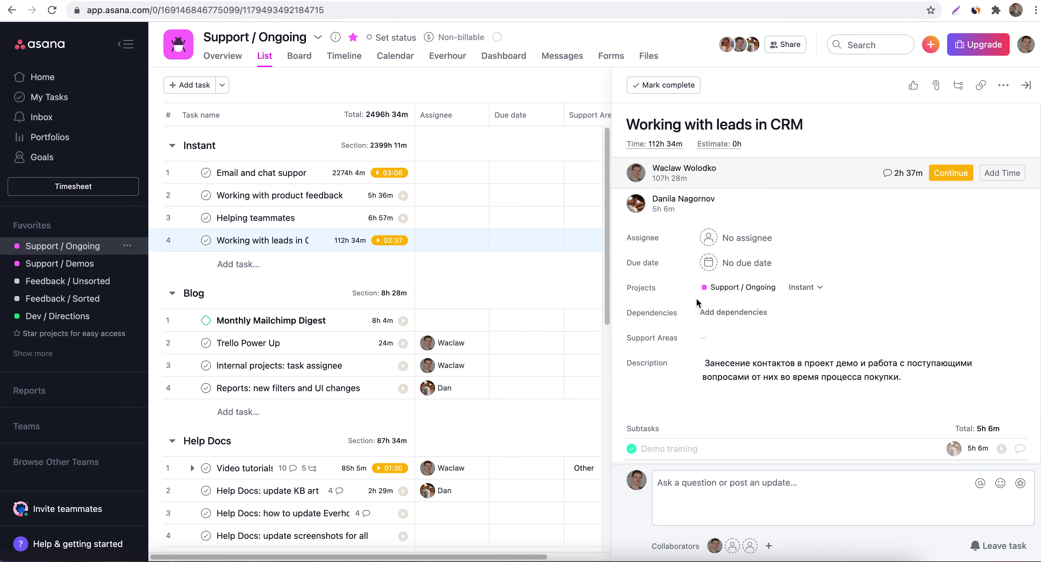
Change Thursday's logged time on the task to 2h 30m in this week's period and save it
click(671, 184)
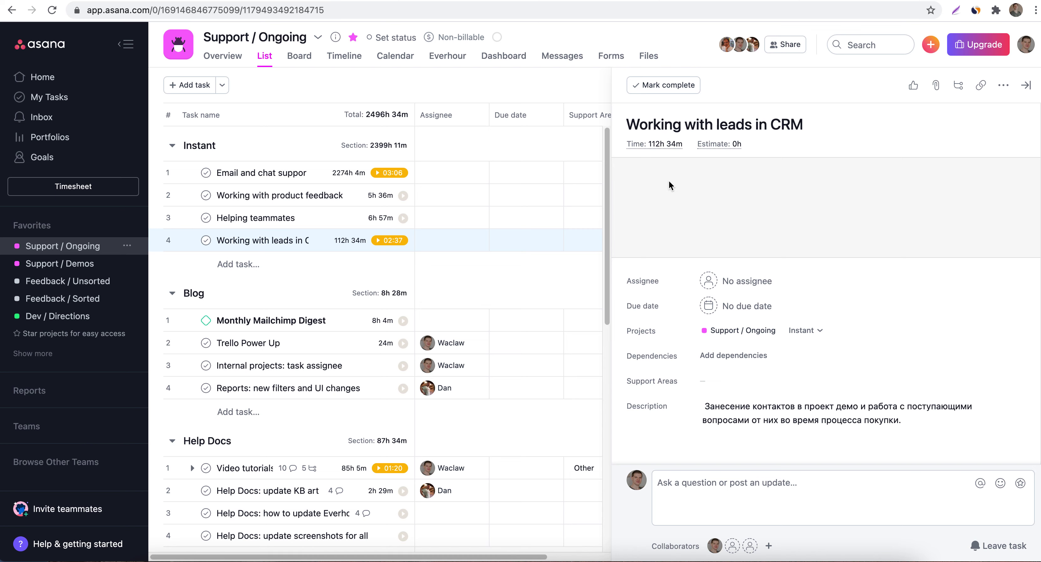
drag(786, 252, 799, 255)
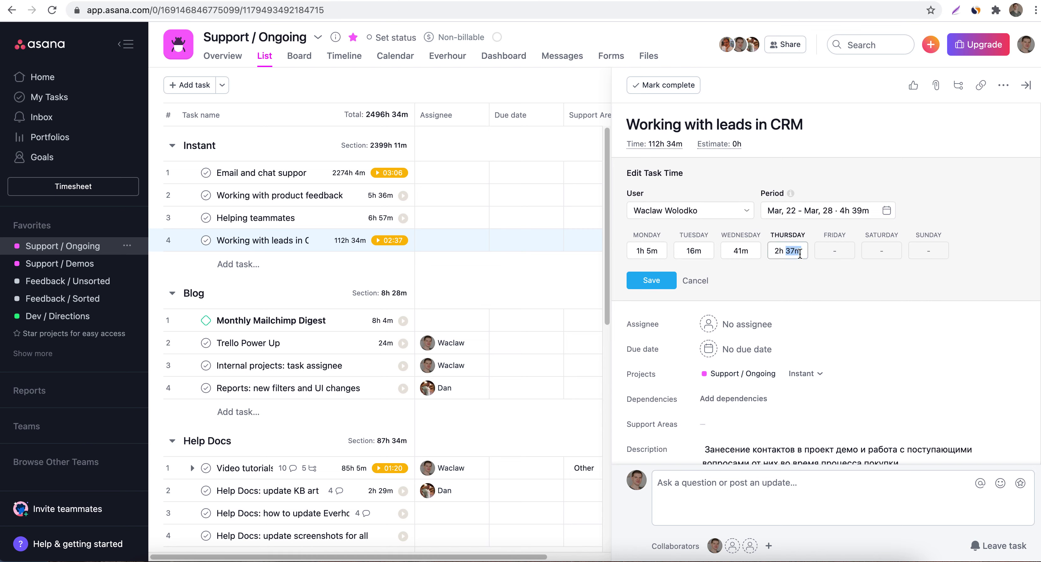
text(30m)
click(826, 215)
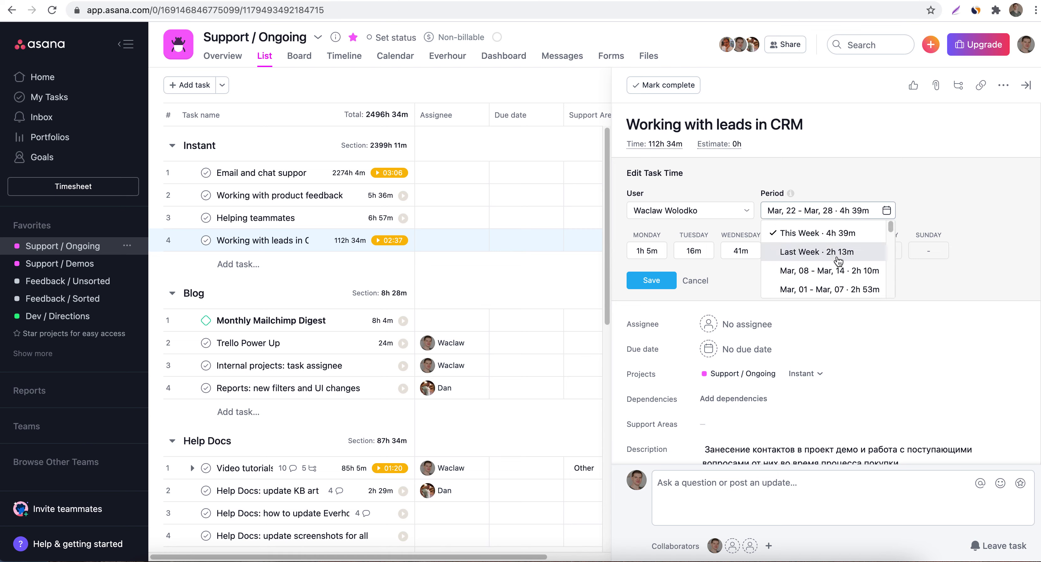
click(651, 283)
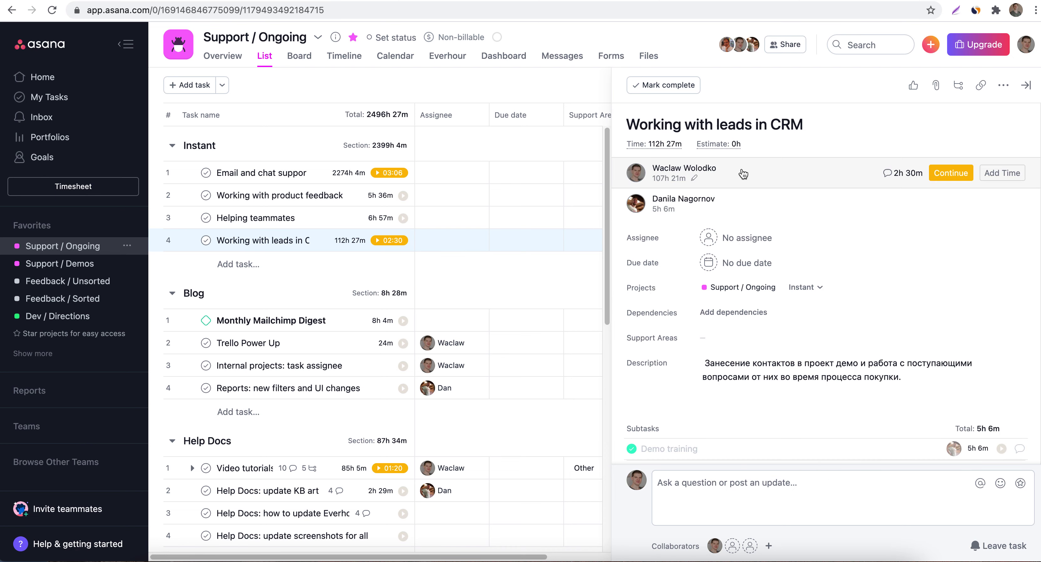
Enable individual estimates for the task, set the first listed member's estimate to 120h, and save
click(725, 145)
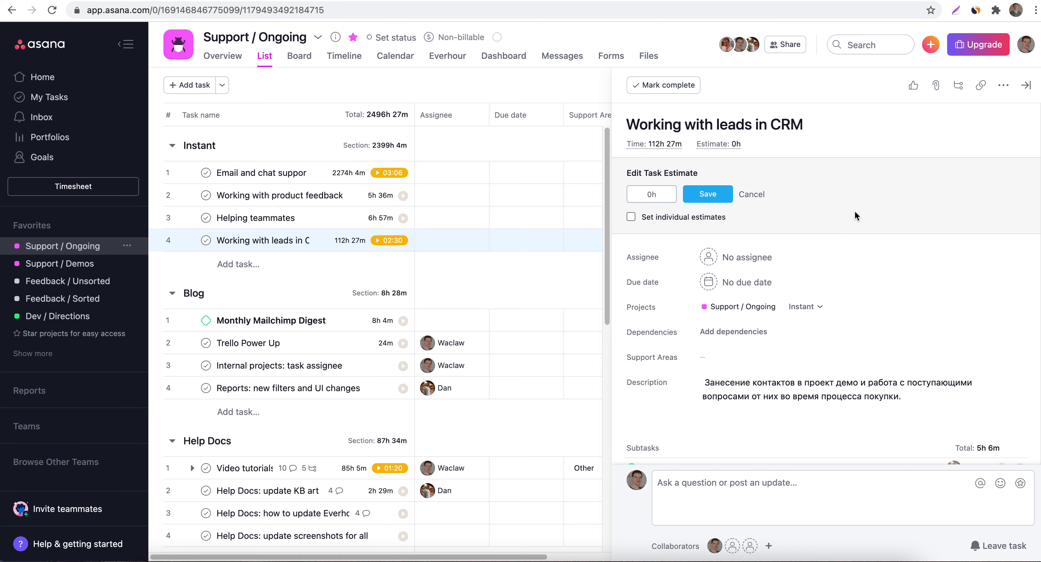
key(ctrl+a)
text(150)
click(631, 217)
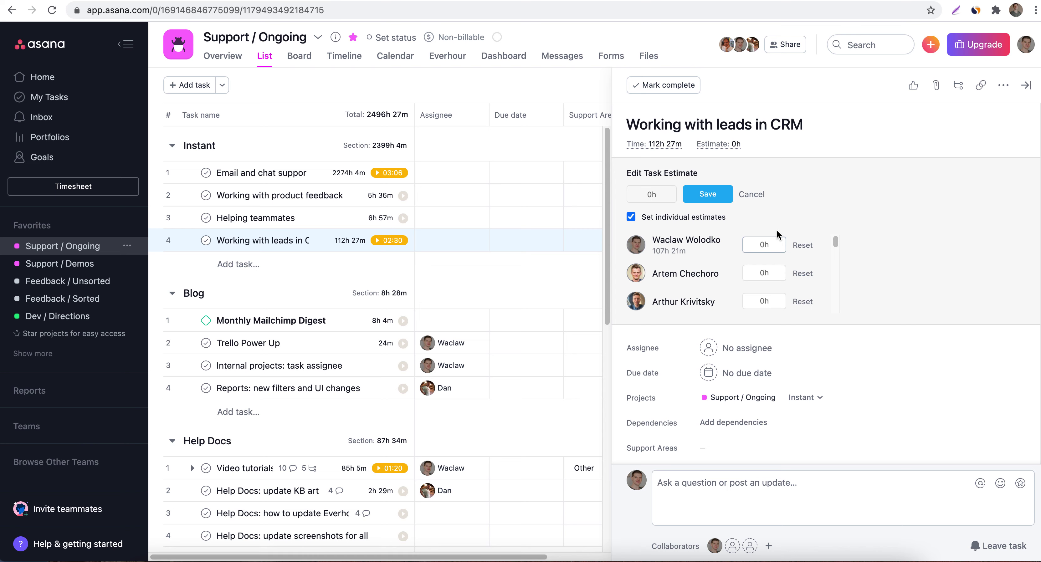
text(120)
click(716, 198)
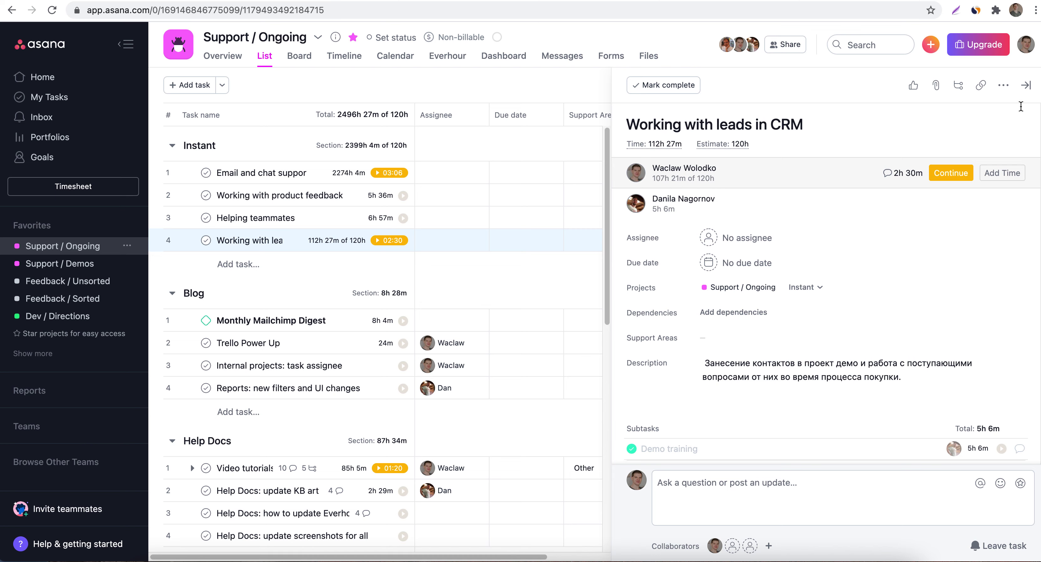
Close the task details and review this week's Everhour timesheet for the tracked tasks and daily hours
click(1028, 93)
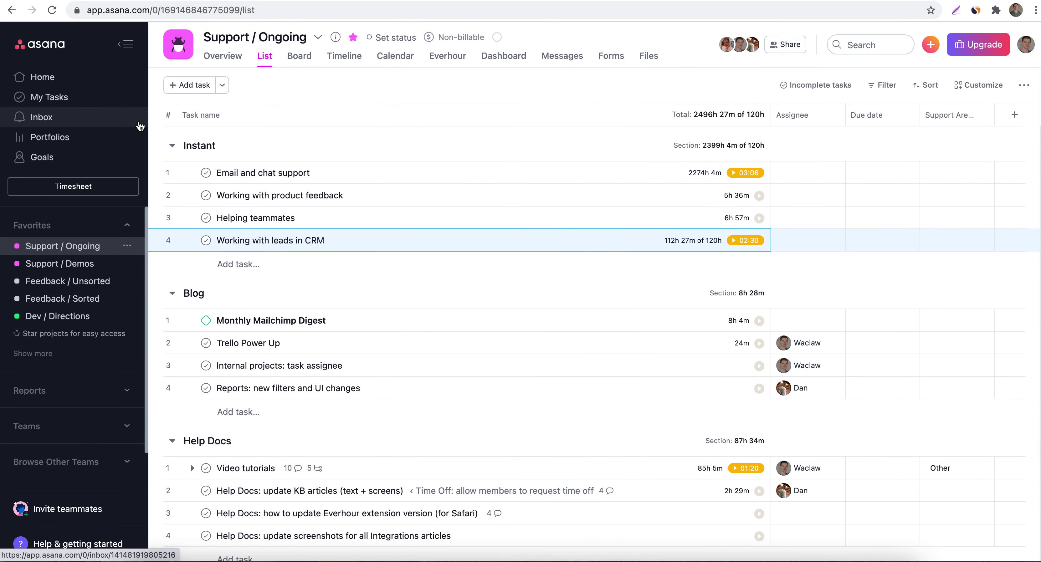
click(83, 190)
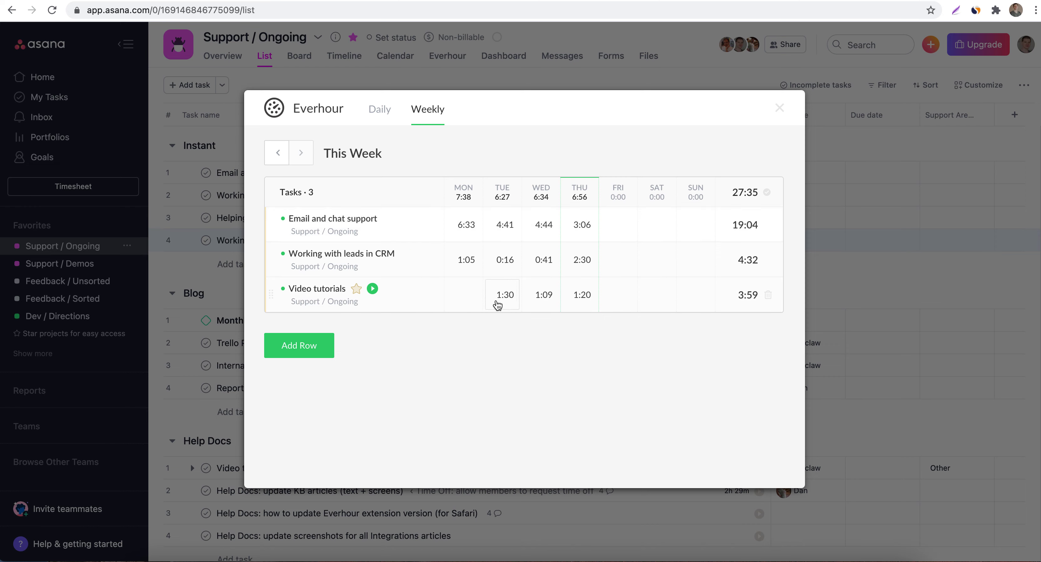
mouse_move(587, 299)
click(779, 109)
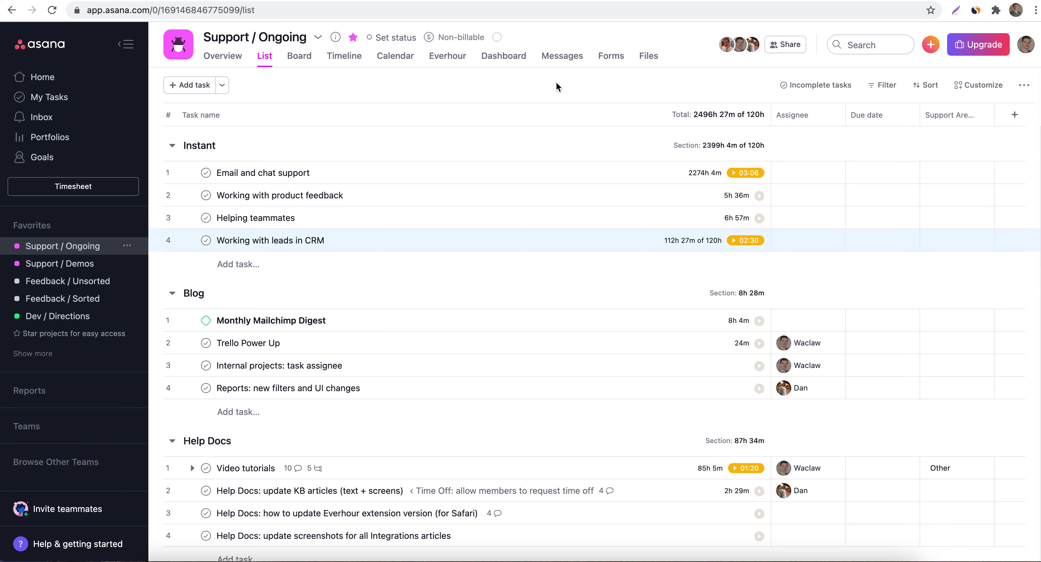
Set the Support / Ongoing project's billing to Hourly (member rate) with a Total project hours budget of 100h
mouse_move(451, 40)
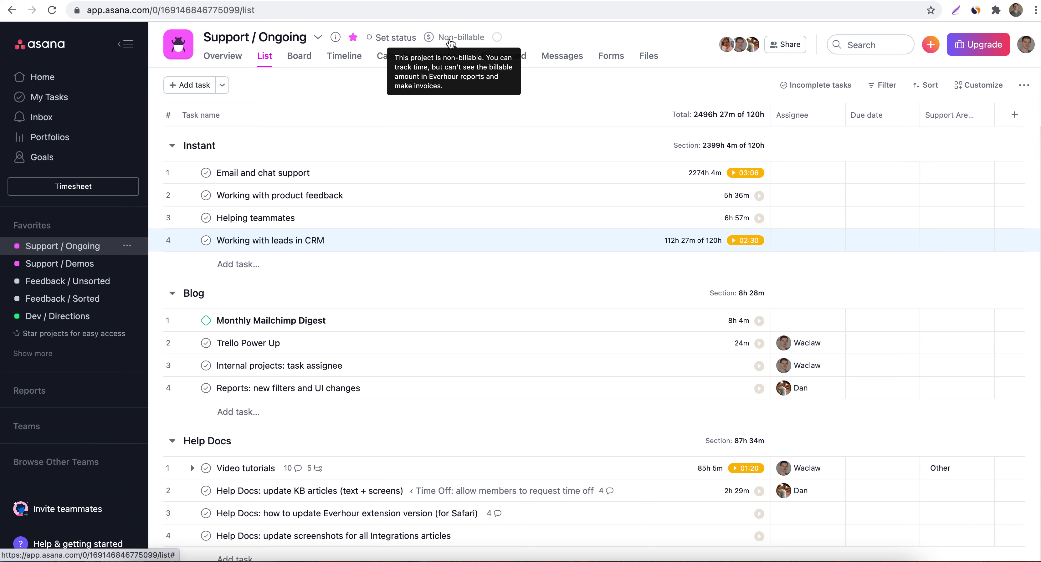
click(430, 41)
click(469, 170)
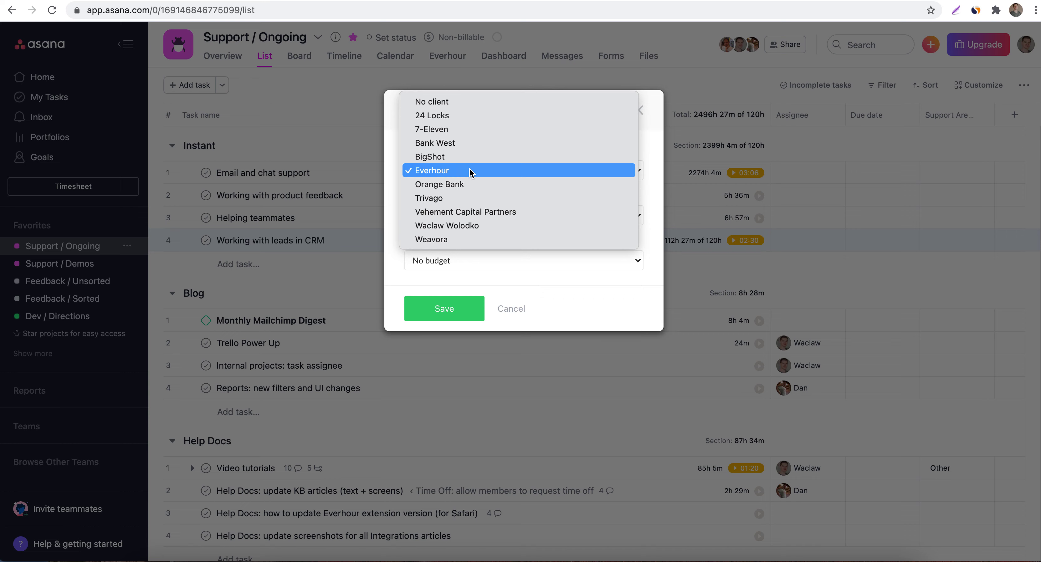
click(469, 169)
click(466, 216)
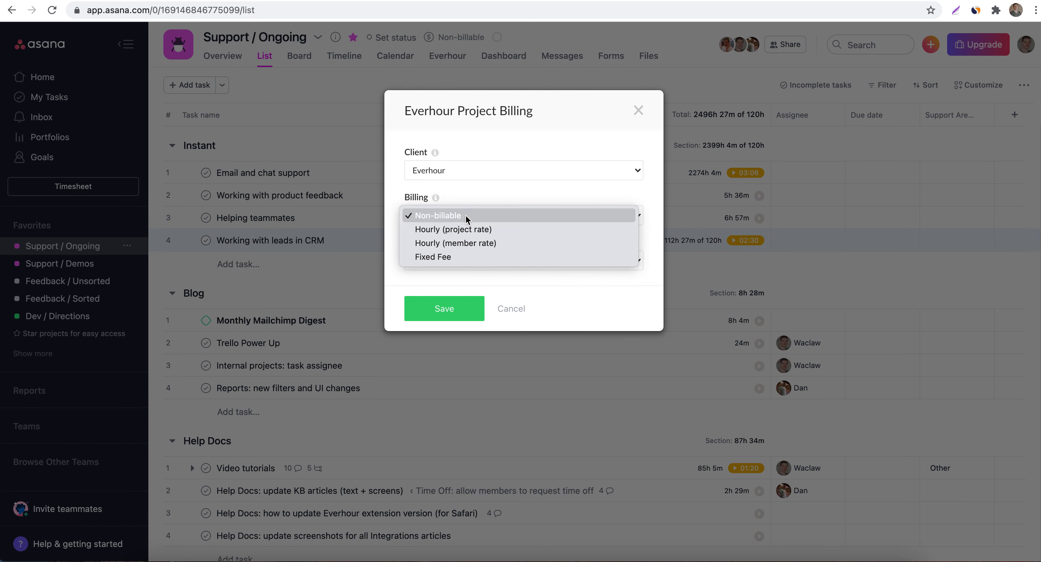
click(467, 243)
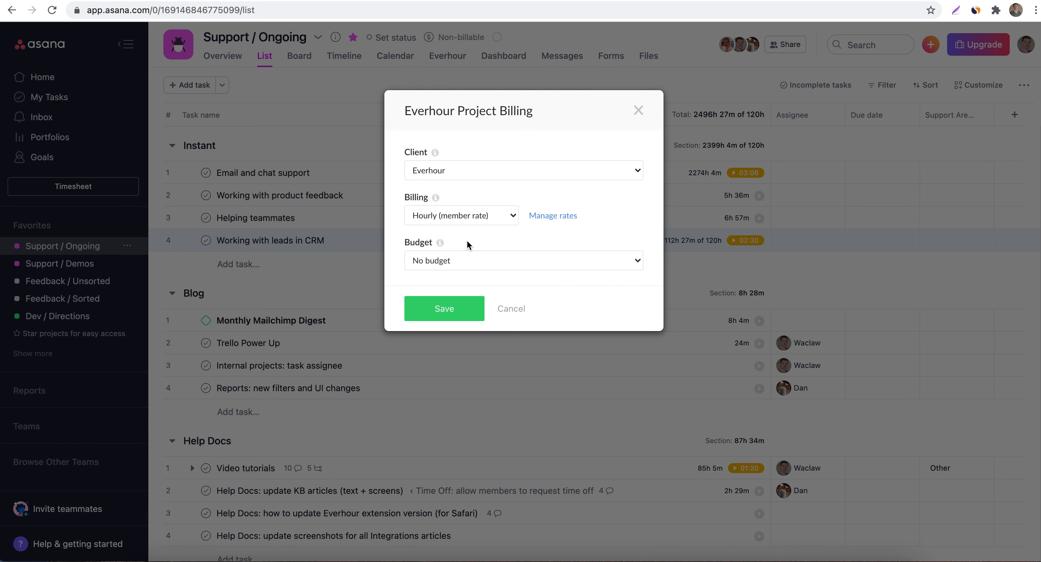
click(493, 262)
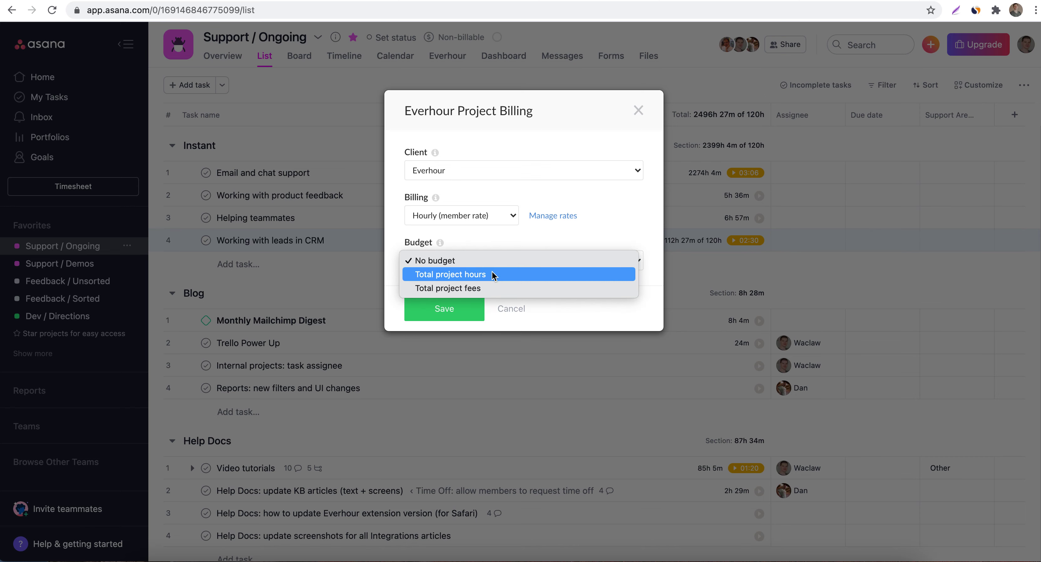
click(474, 274)
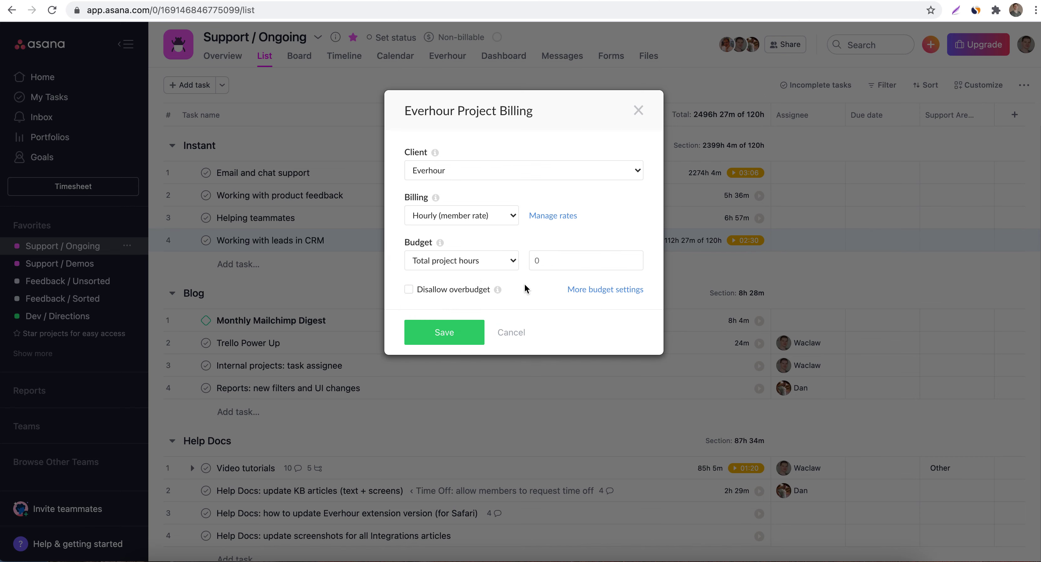
text(100)
click(444, 332)
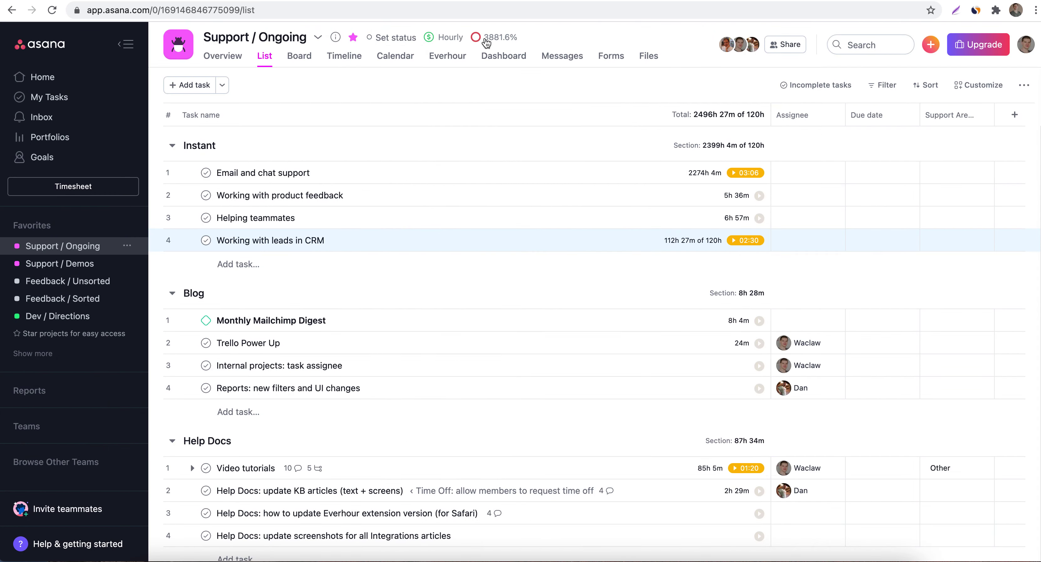
Raise the Support / Ongoing project's total hours budget to 5000h, save it, and check the overall budget usage
mouse_move(491, 42)
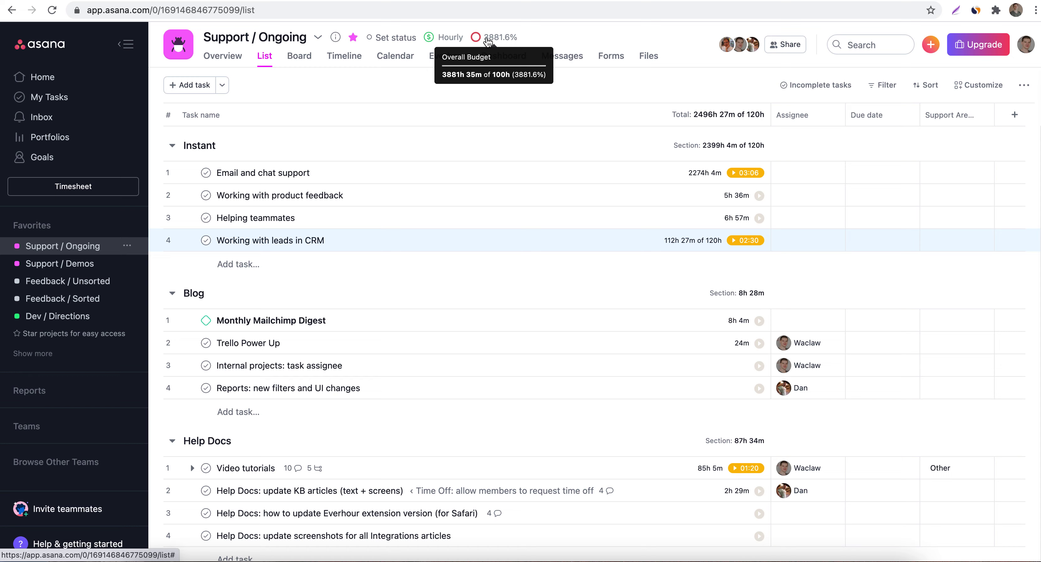
click(486, 37)
double_click(589, 255)
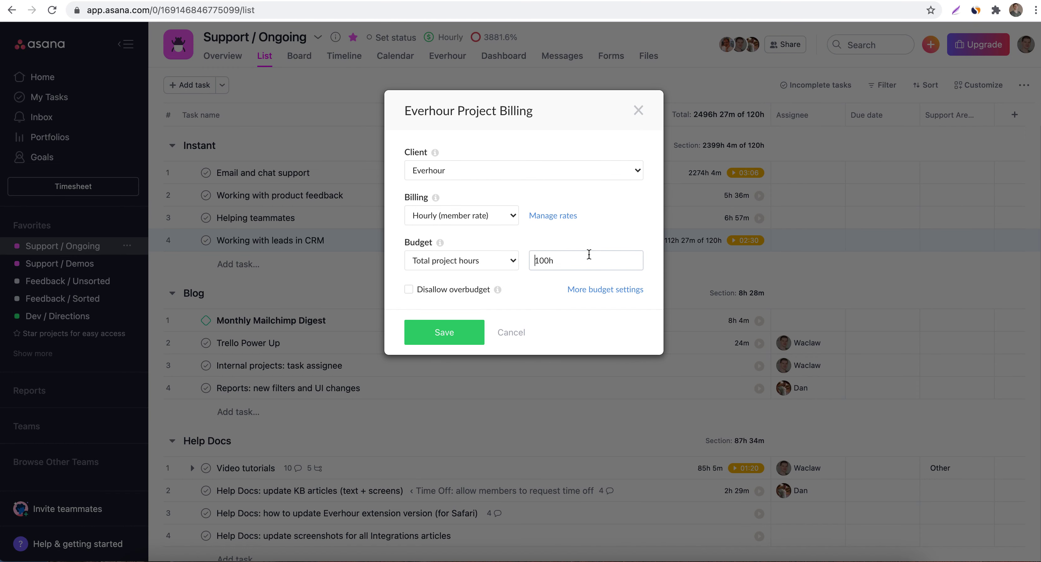
text(5000)
click(448, 333)
mouse_move(478, 40)
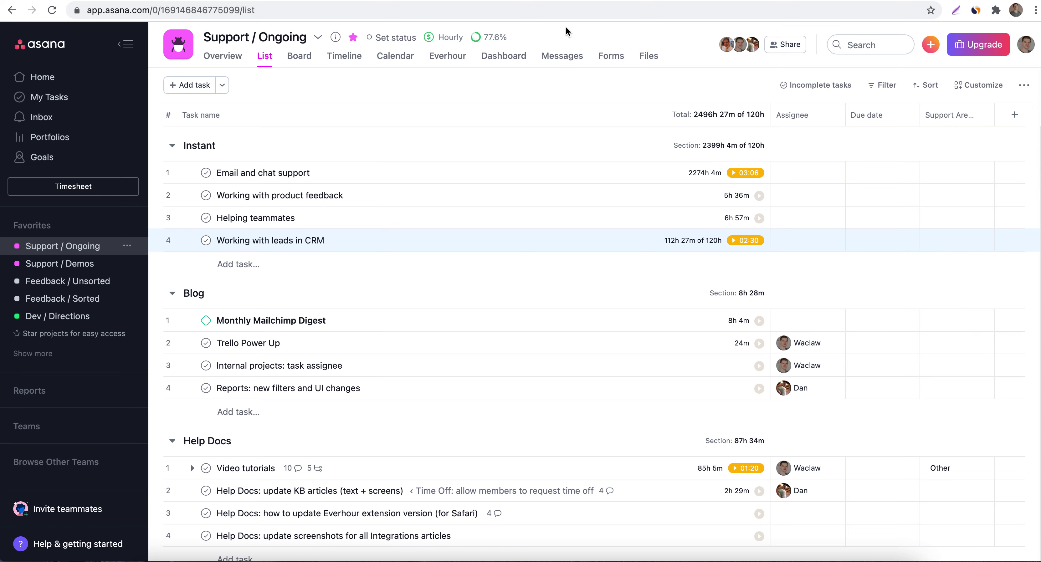
Review the Support / Ongoing project's Everhour report for this month, including the monthly summary, budget usage and tasks with the most time
click(449, 64)
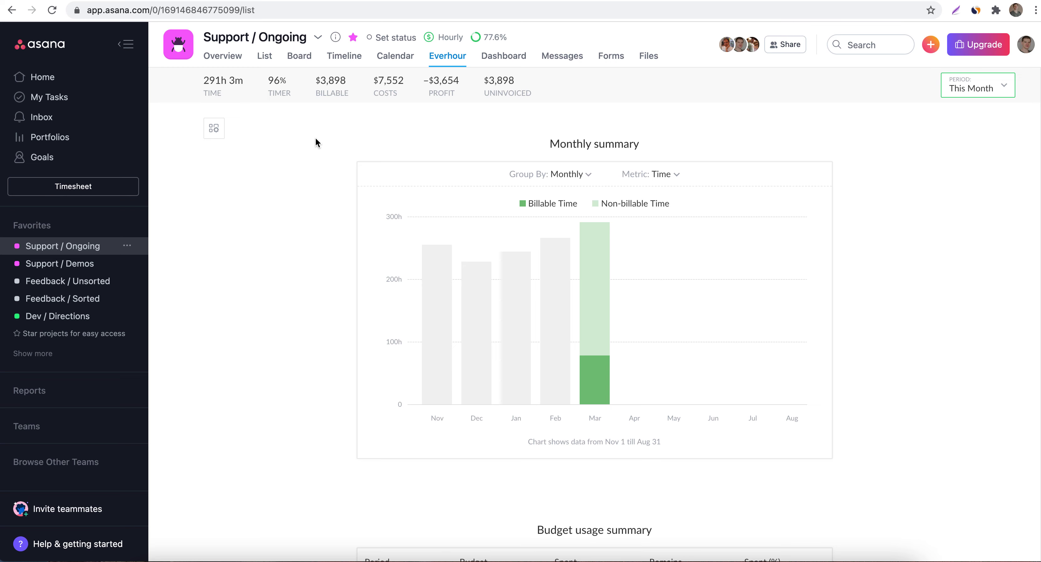
scroll(305, 193, down, 6)
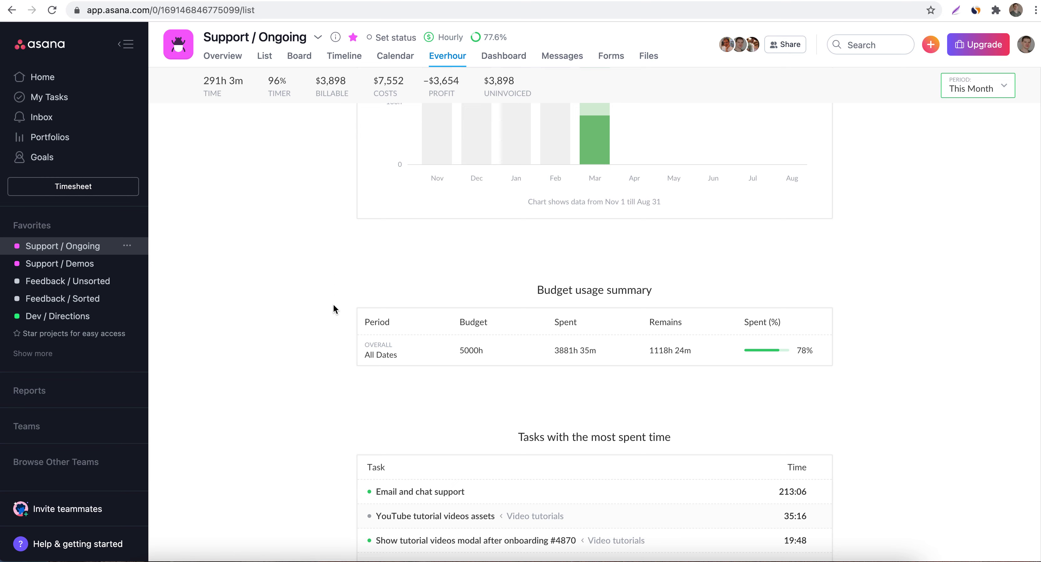
scroll(332, 265, up, 6)
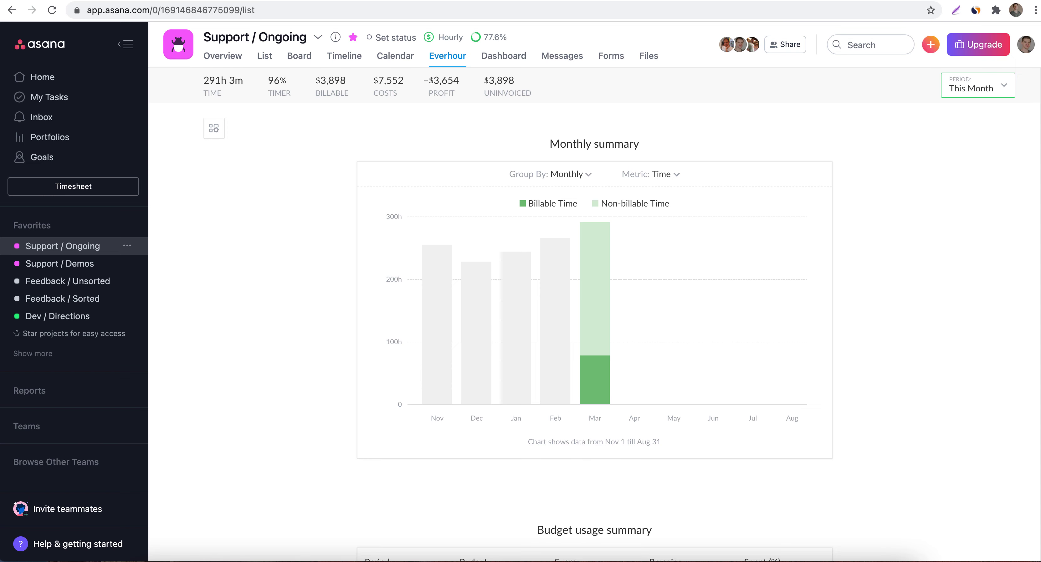
Switch to the browser profile with the Make Work In Time portfolio, check Agency Collaboration's monthly budget, and view that project's task timeline
click(305, 16)
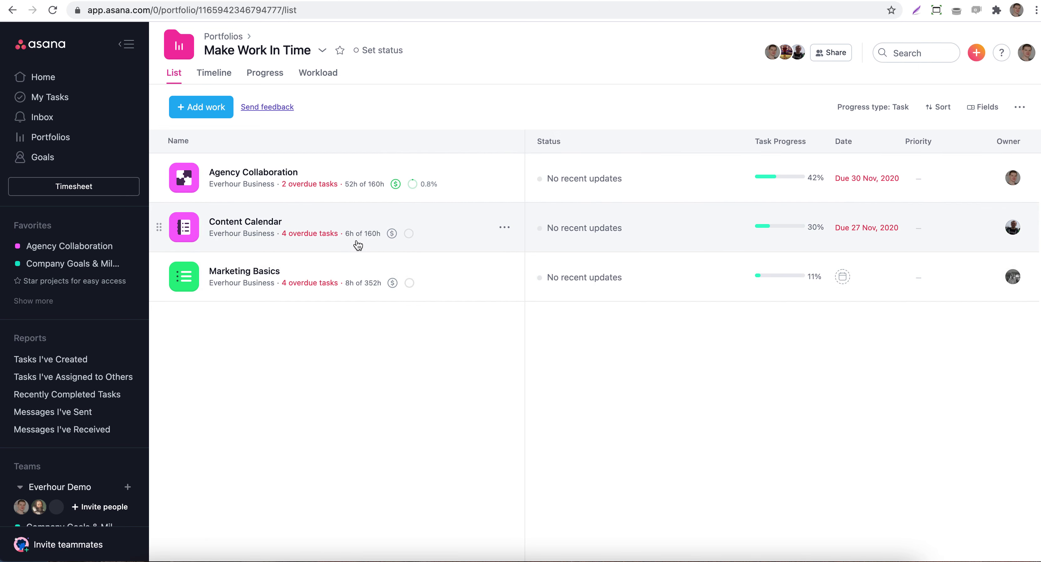
mouse_move(413, 193)
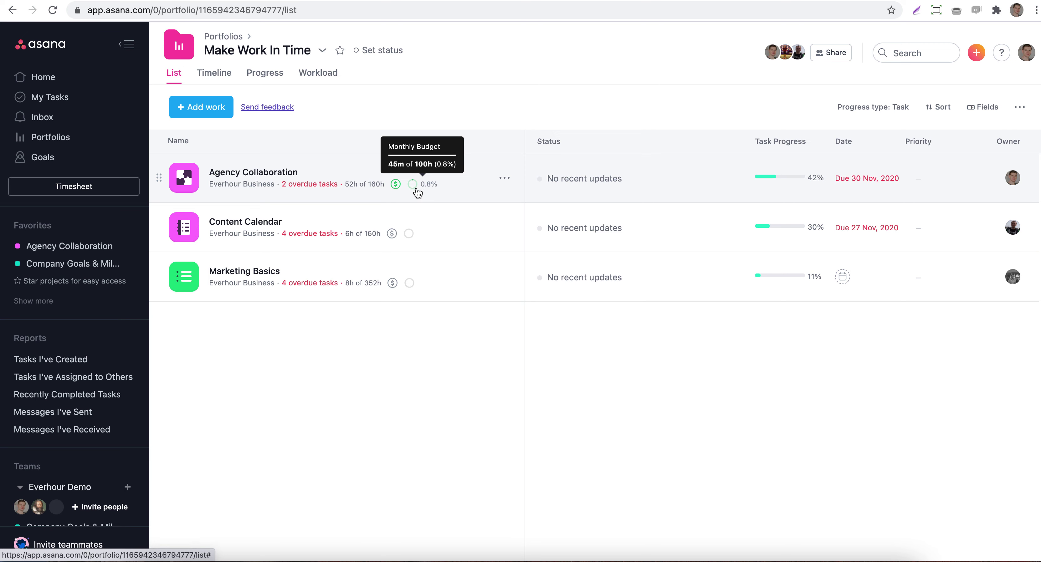
click(235, 175)
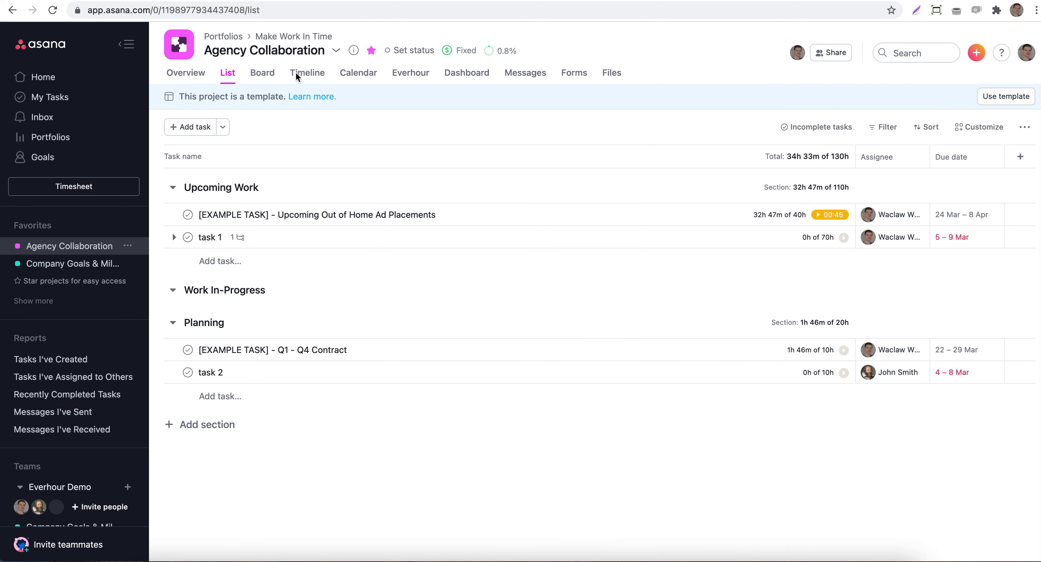
click(308, 74)
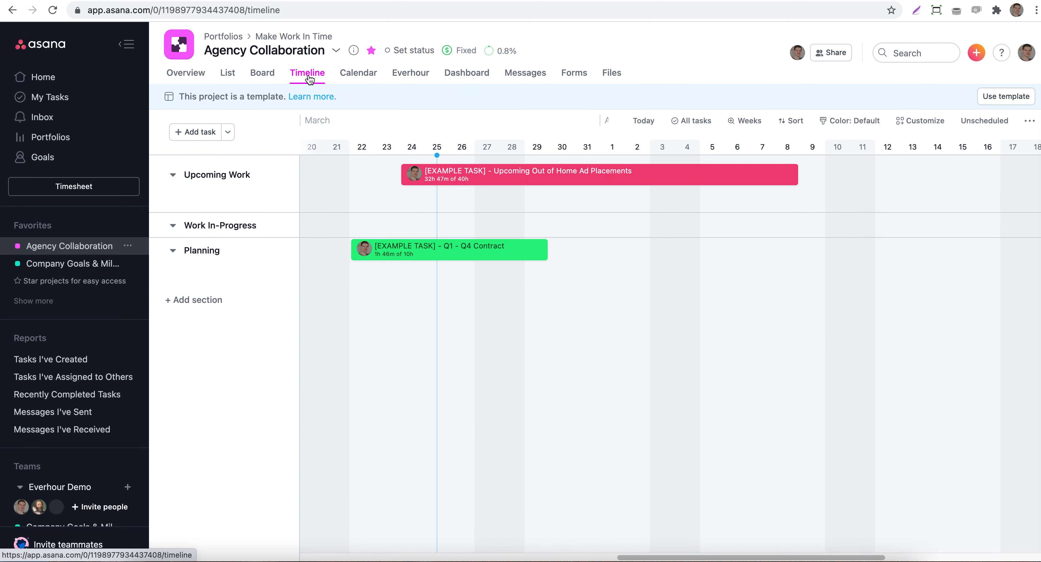
mouse_move(417, 246)
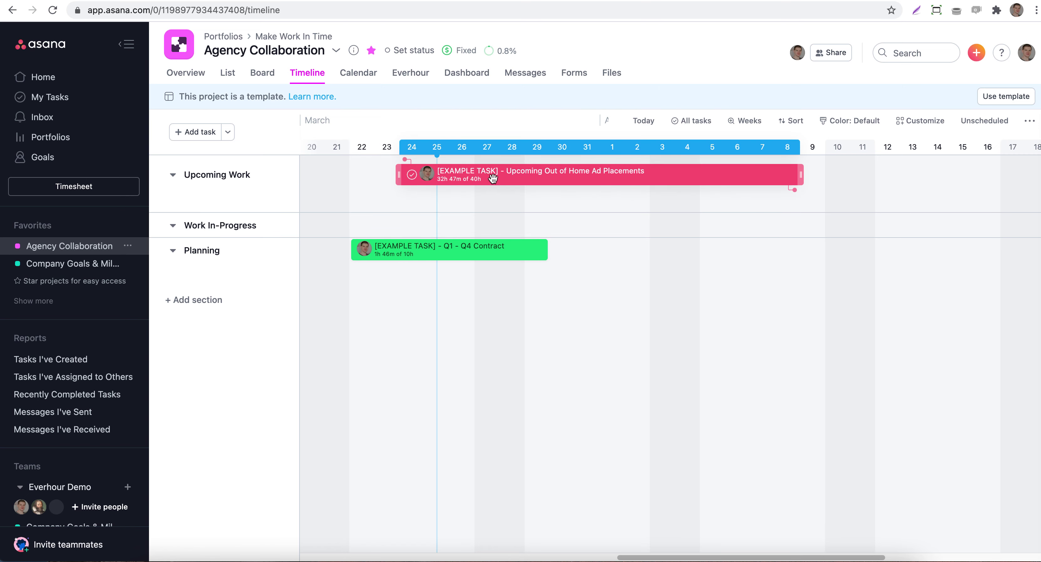
Switch back to the browser profile with the Support / Ongoing project and show its task list
click(262, 0)
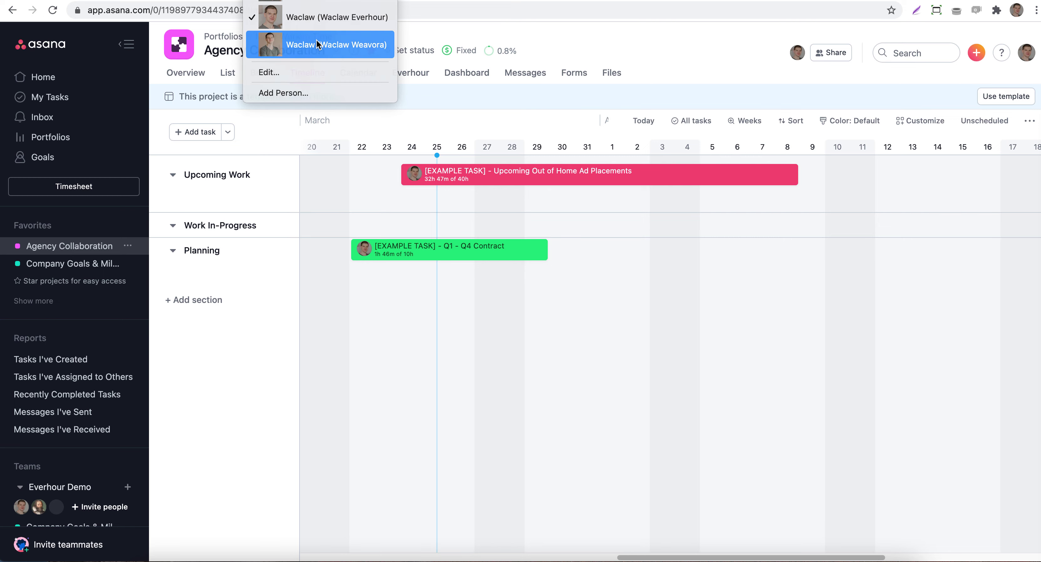
click(318, 45)
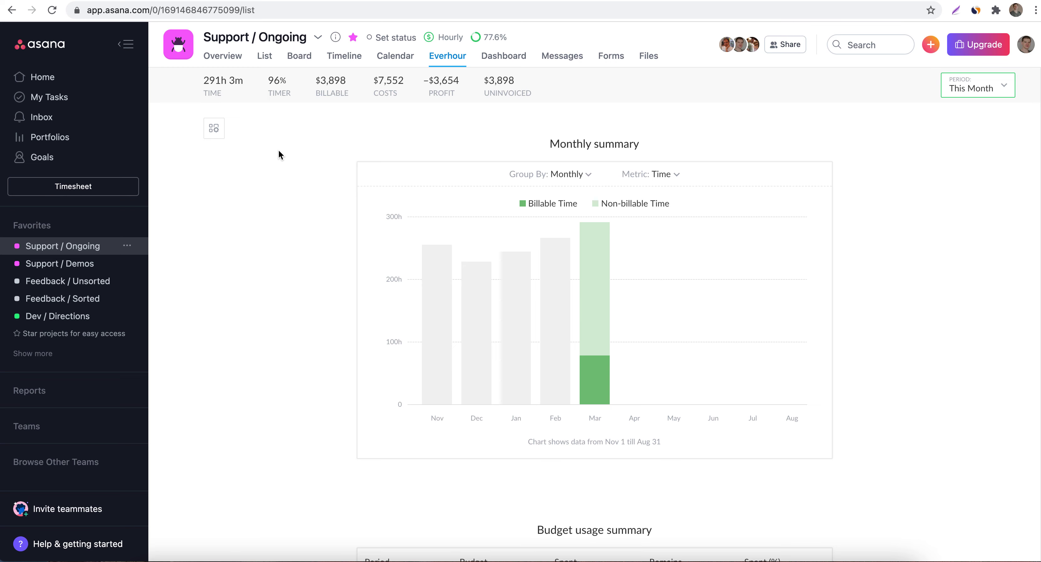
click(270, 58)
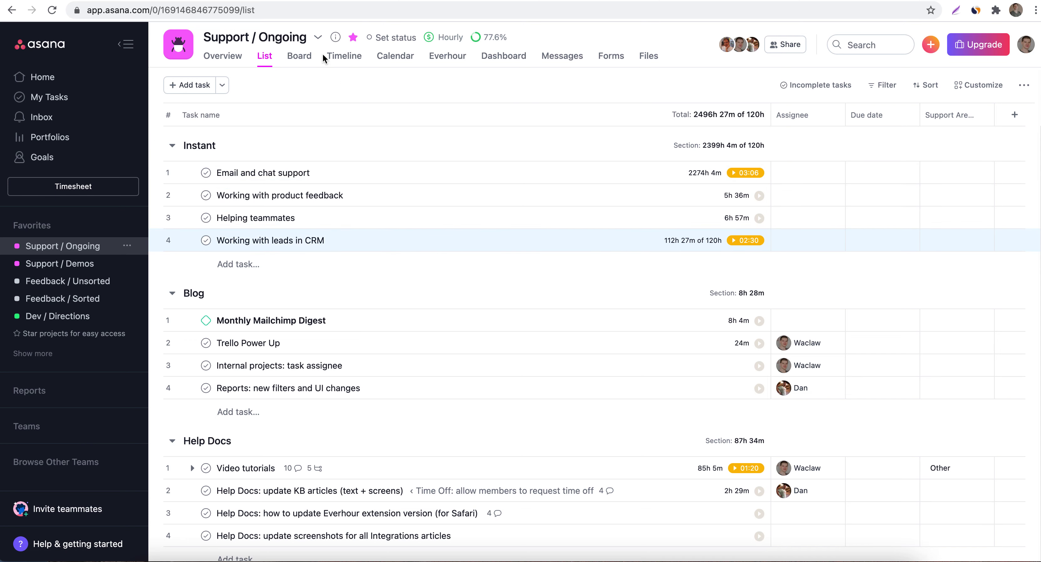
Hide Everhour in the Support / Ongoing project and show it again
click(319, 38)
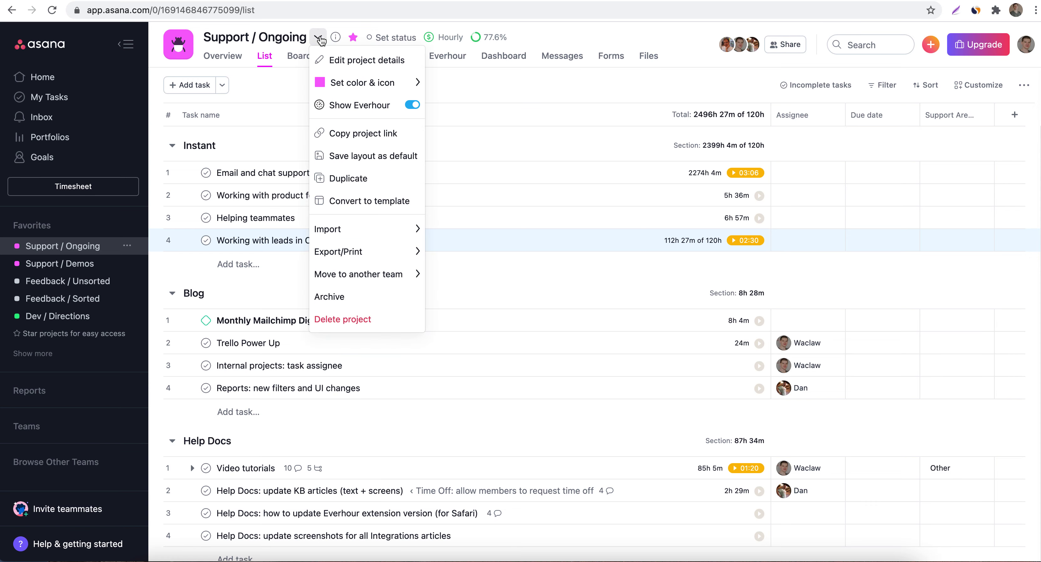
click(411, 106)
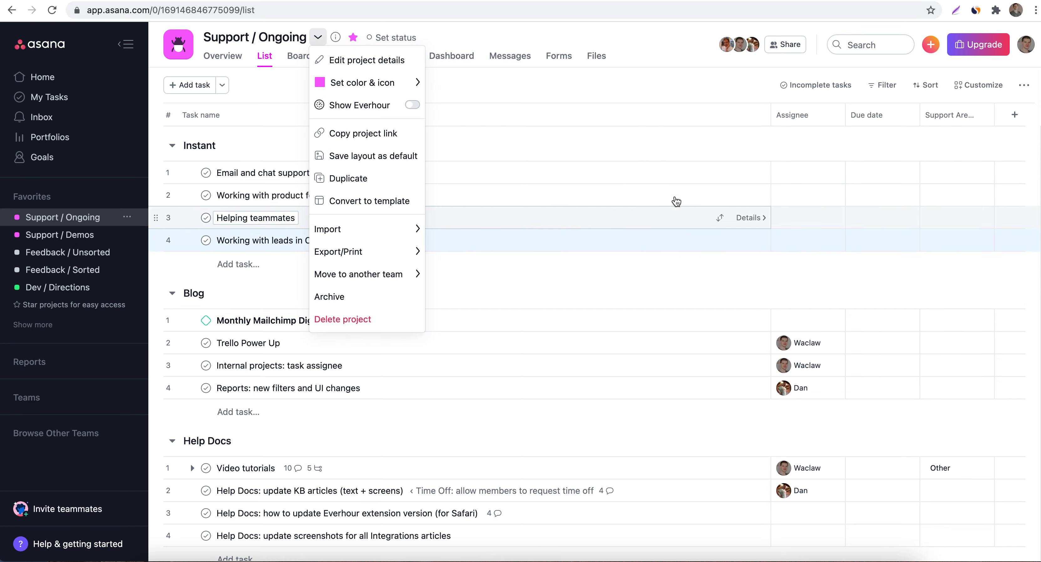
click(419, 110)
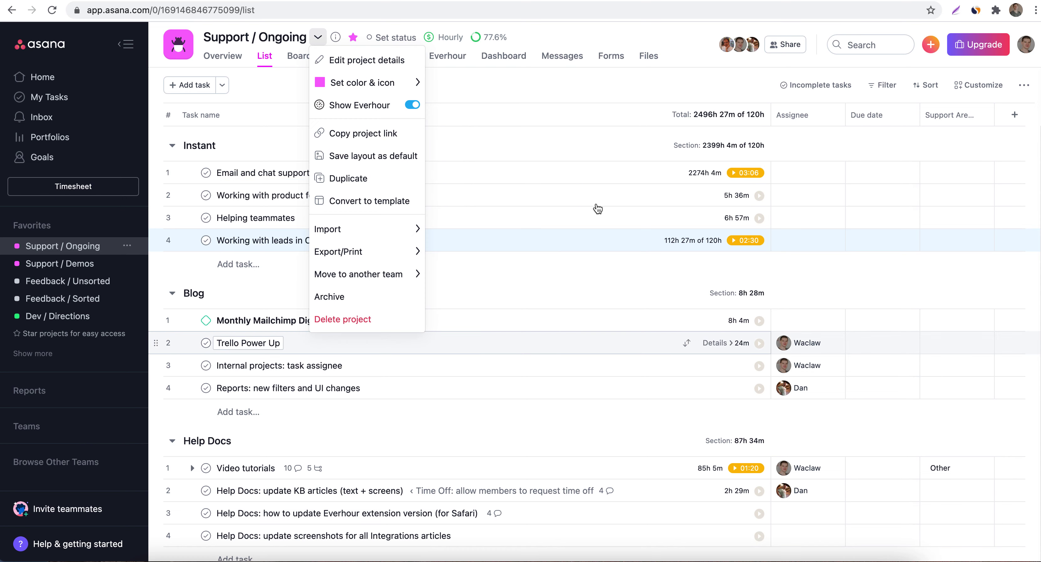
click(547, 149)
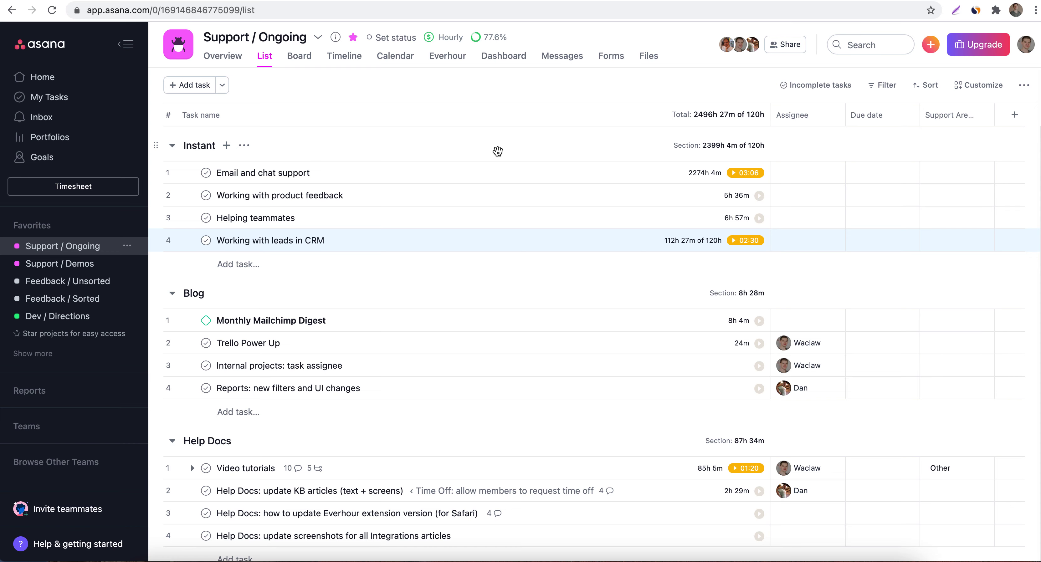
Switch to the Everhour web app, examine the task resync option for the Dev / Directions project, and deselect the project
click(146, 0)
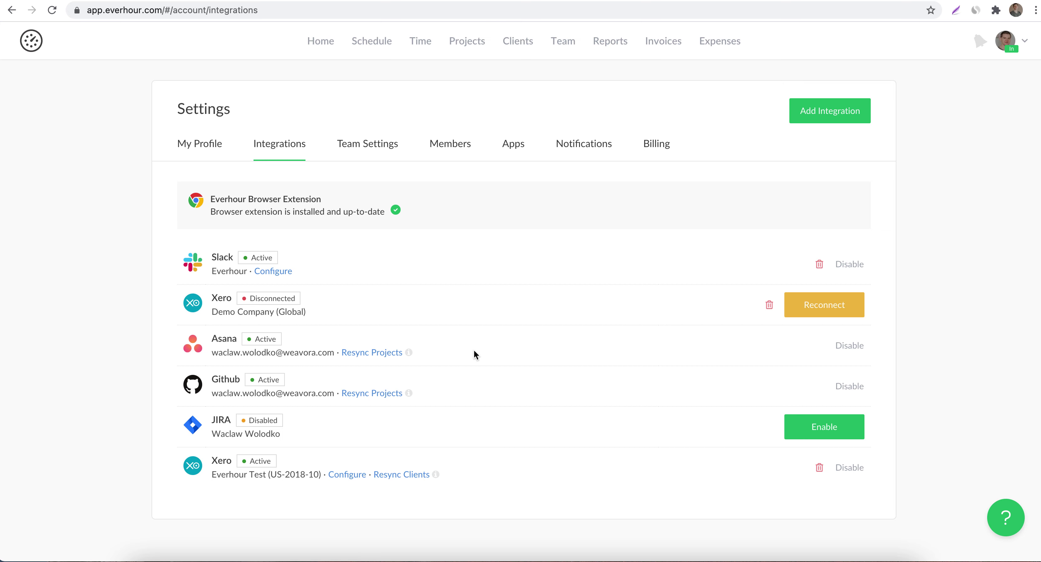
click(478, 47)
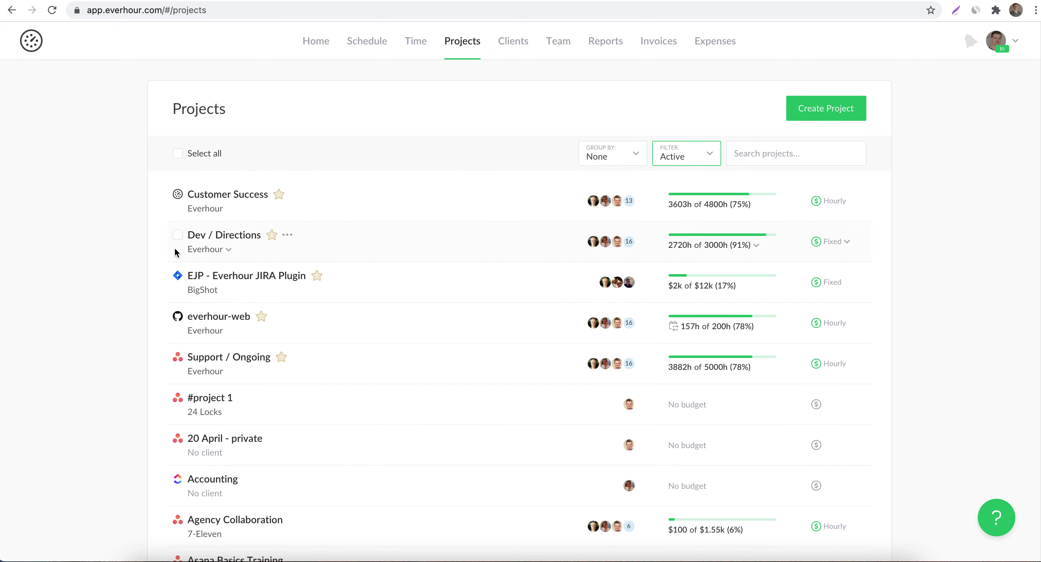
click(181, 238)
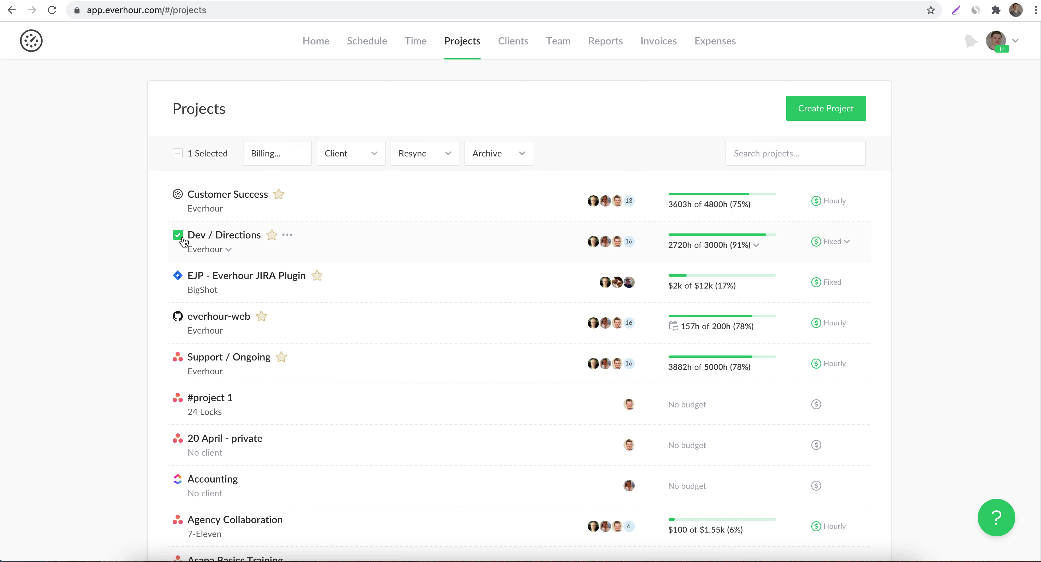
click(438, 158)
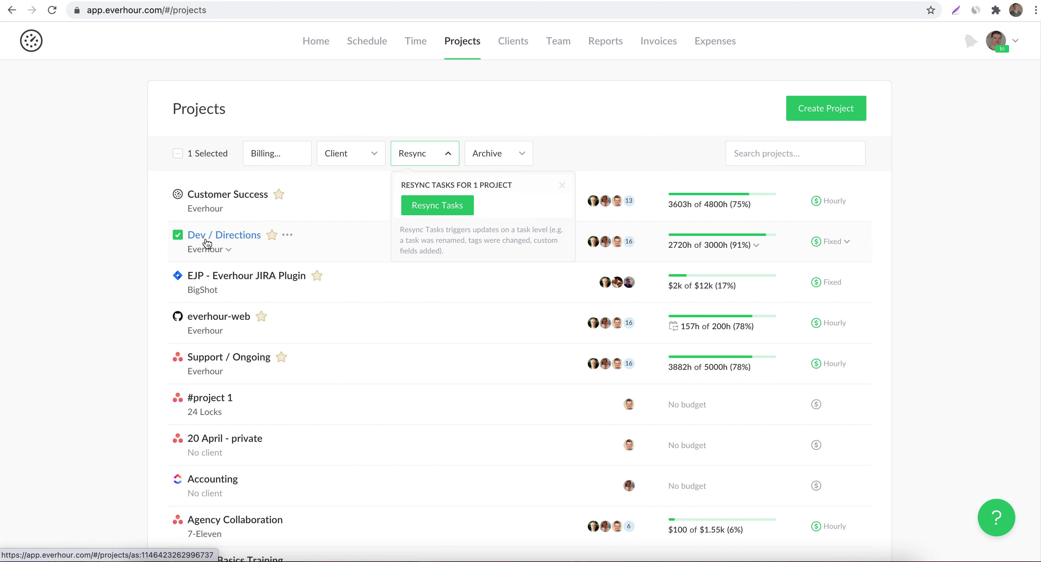
click(178, 235)
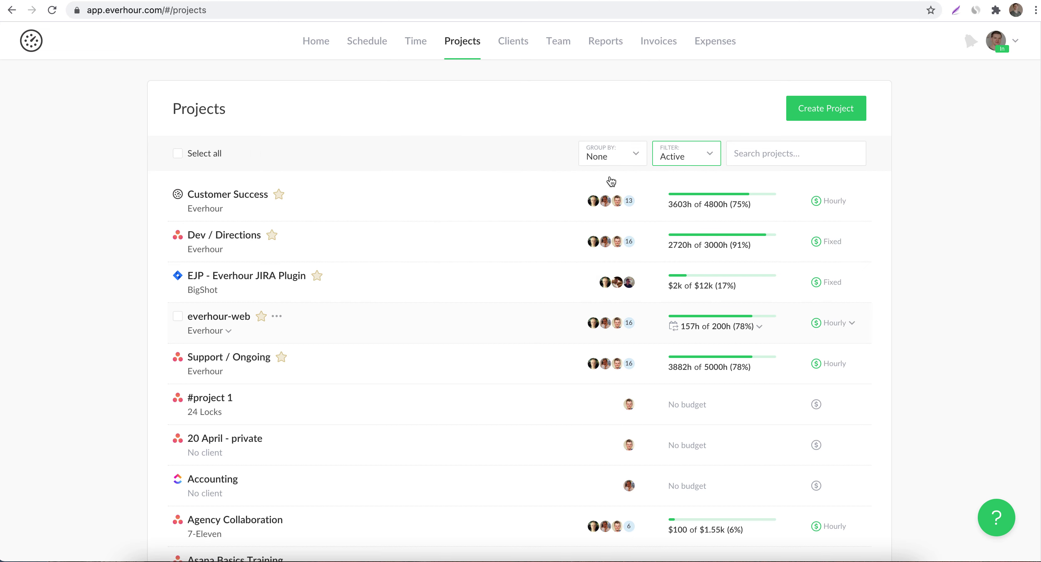